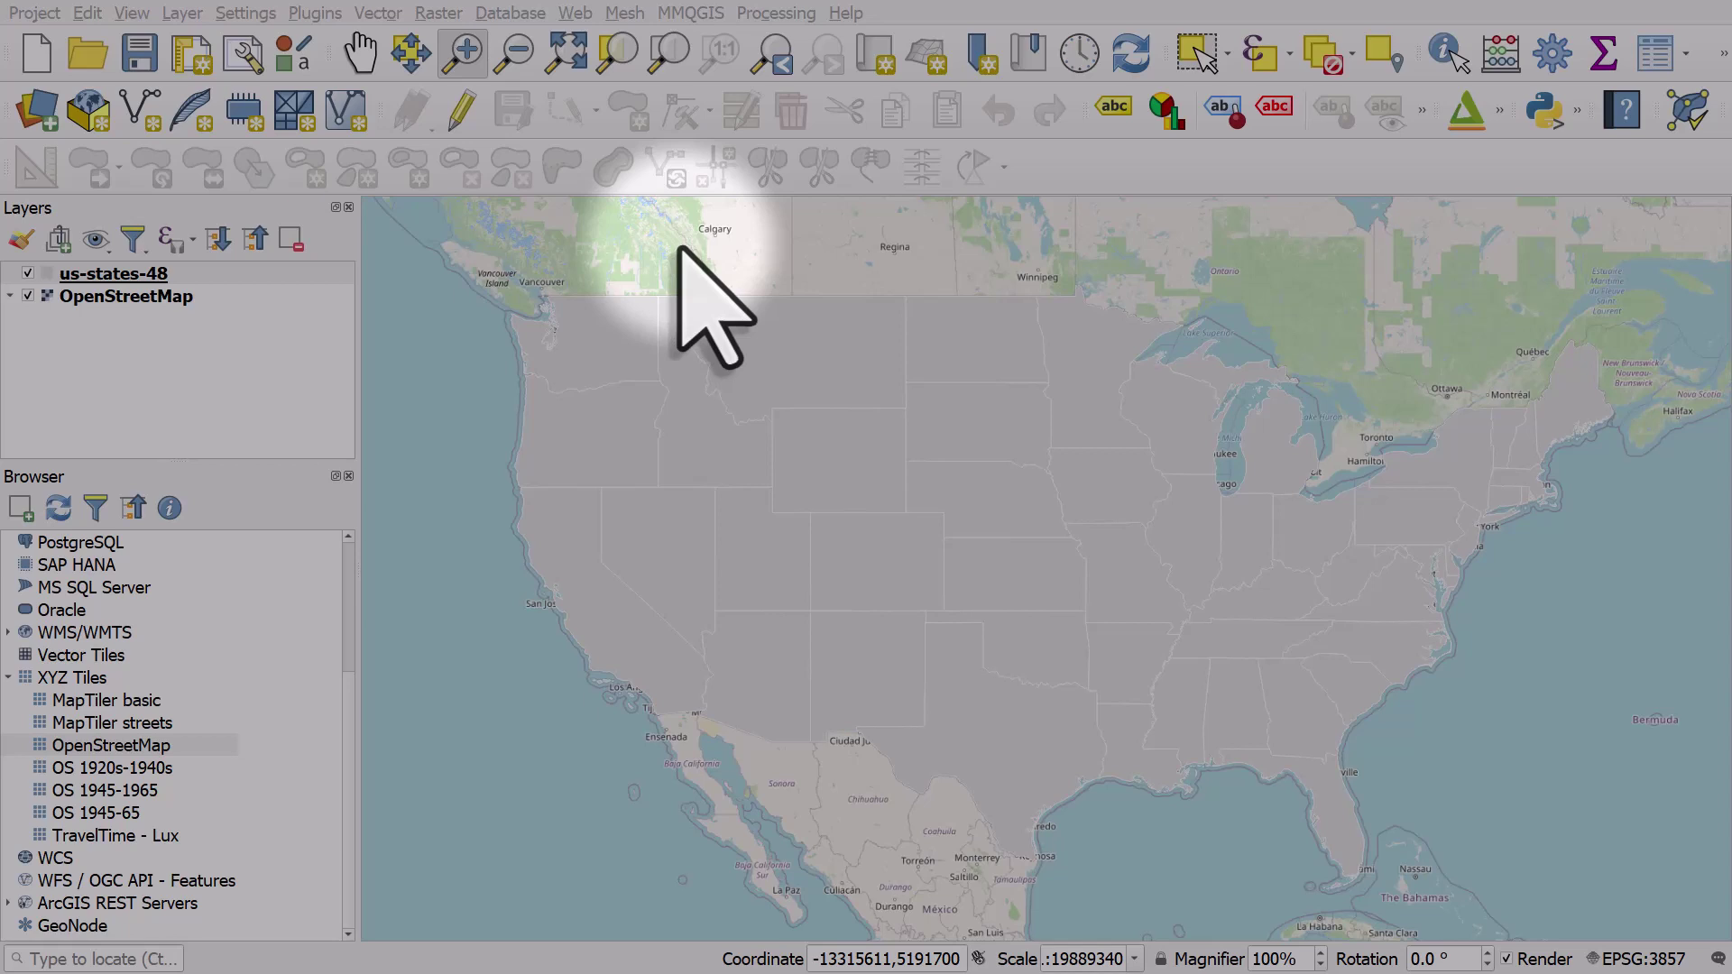
- Select the us-states-48 layer and zoom in to a few western states
left_click(215, 274)
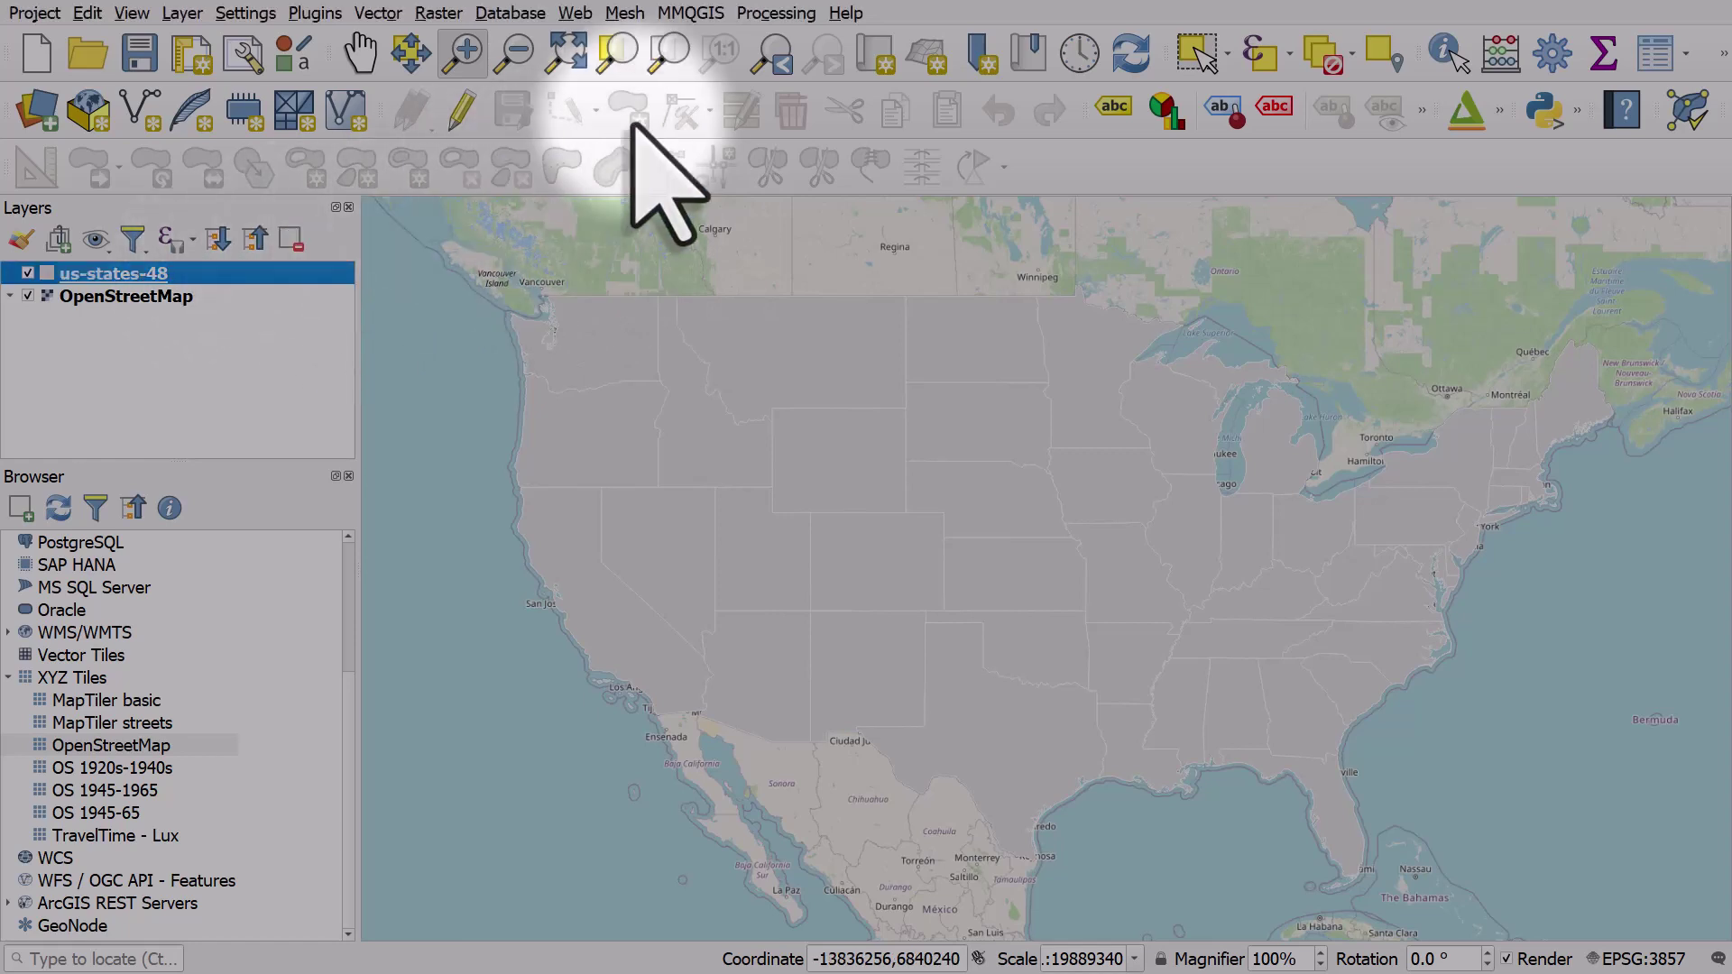
left_click(778, 57)
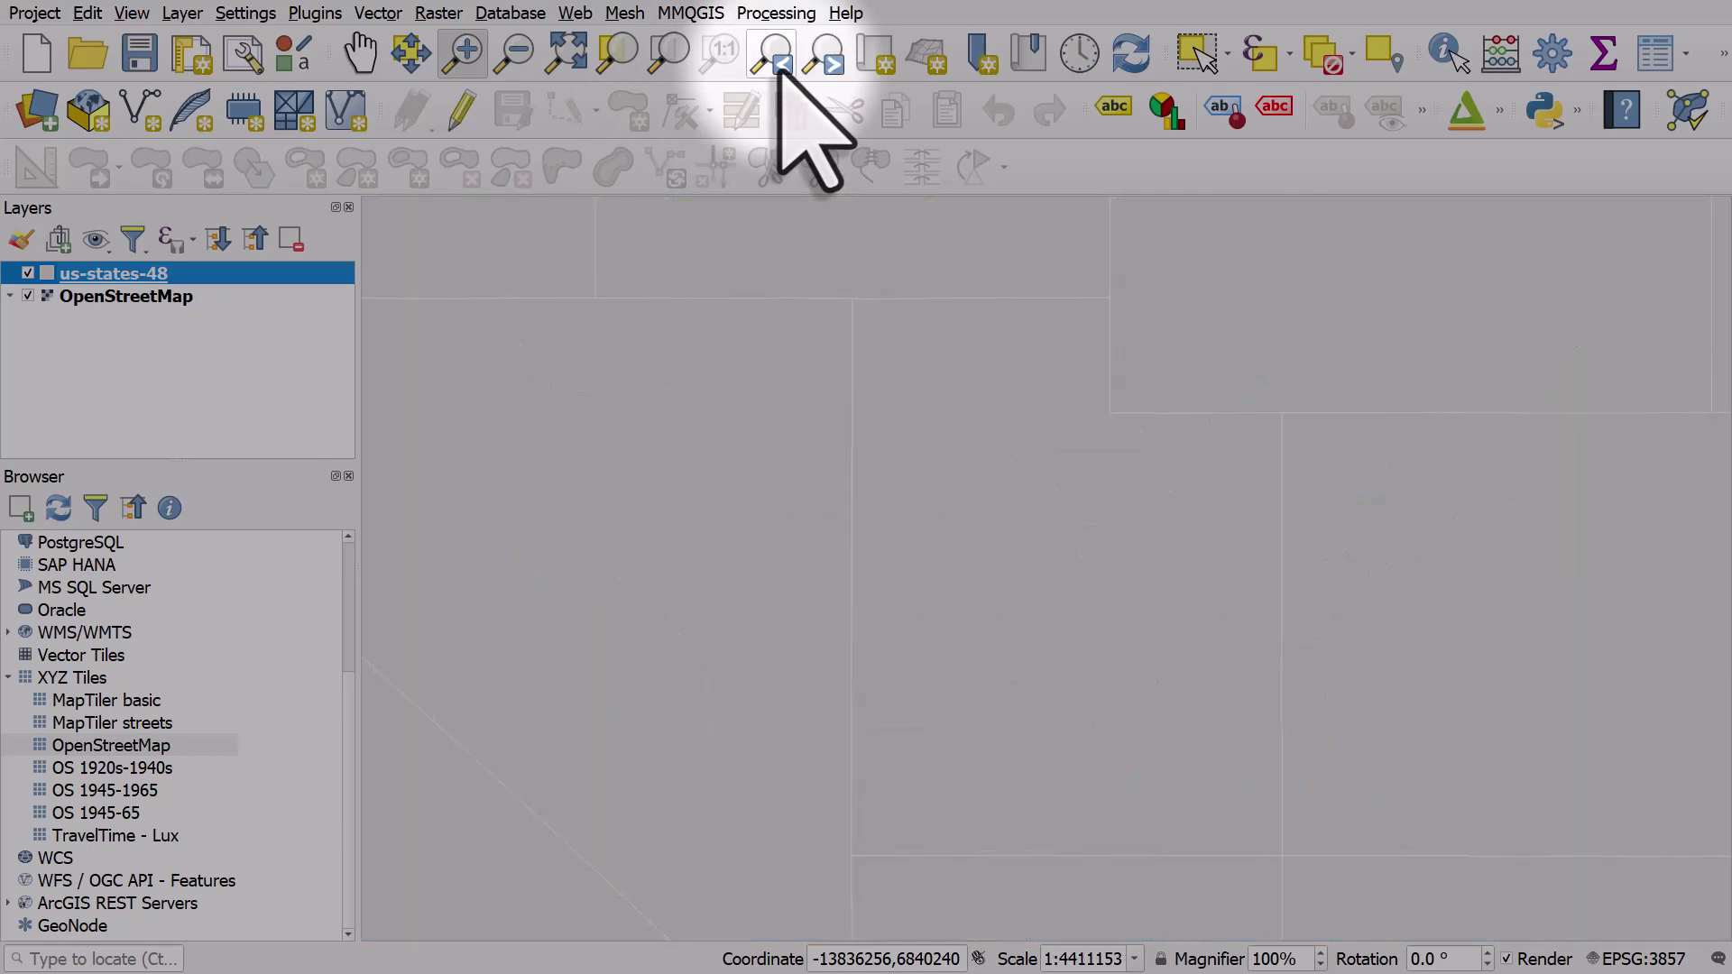
- Filter us-states-48 with the expression "state_name" = 'Utah'
right_click(154, 273)
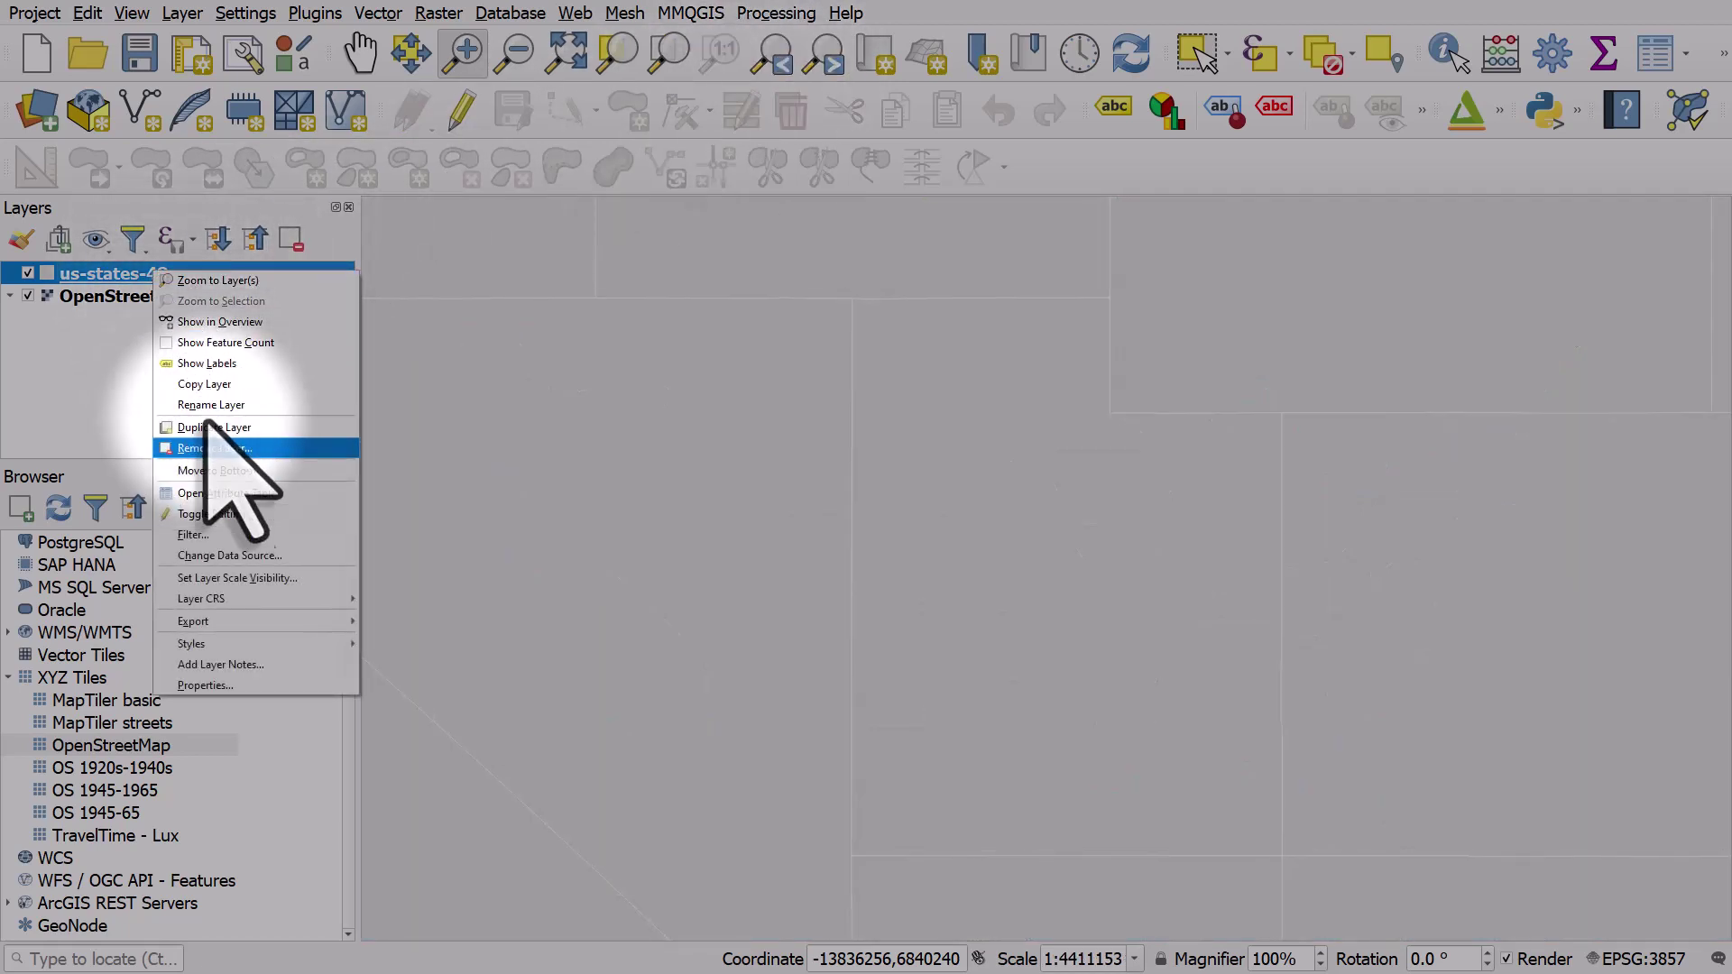
left_click(253, 525)
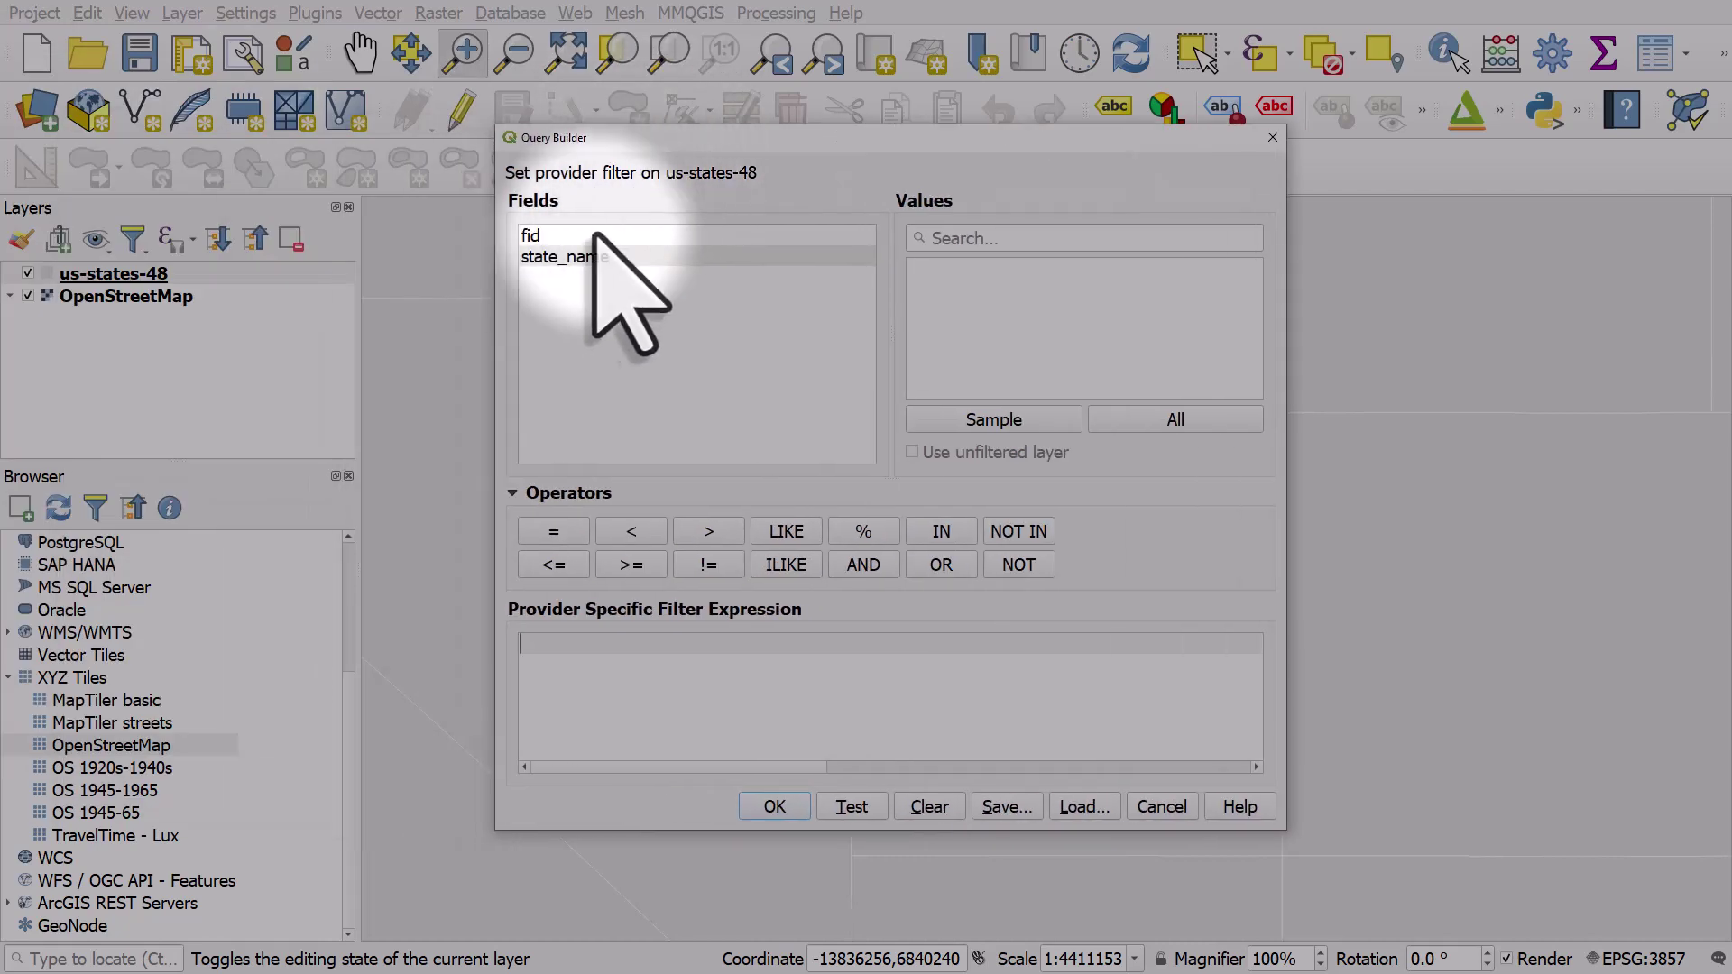
double_click(565, 258)
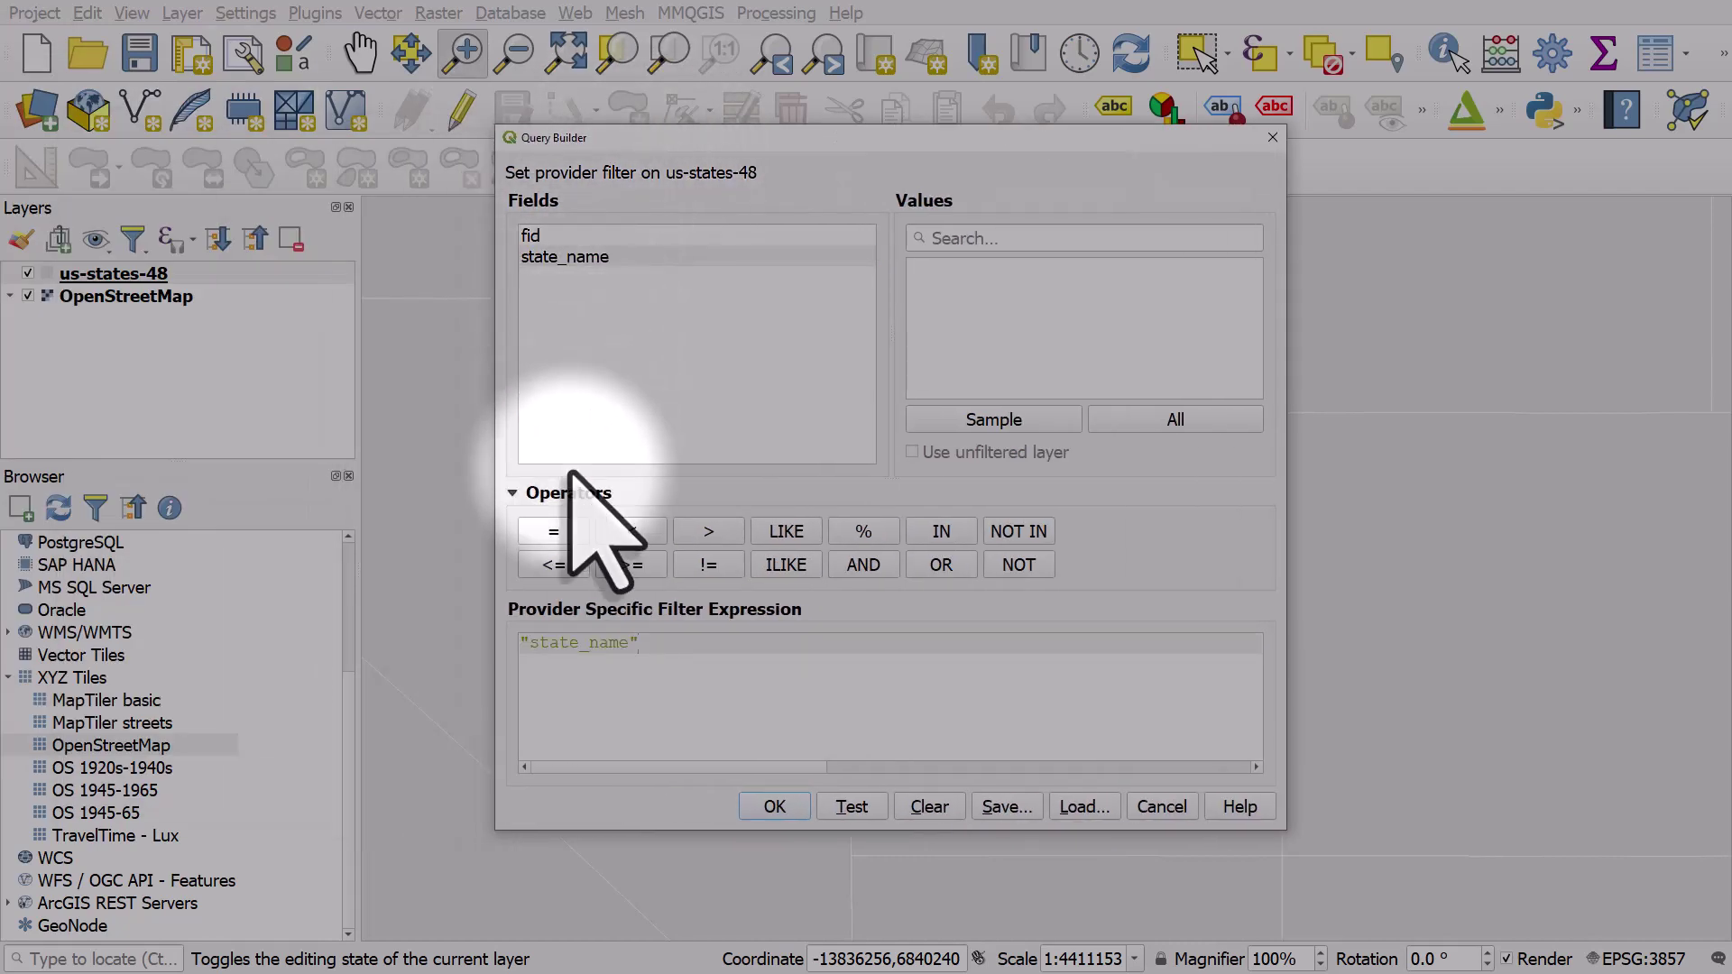
left_click(554, 532)
left_click(1174, 420)
left_click_drag(1255, 277, 1254, 381)
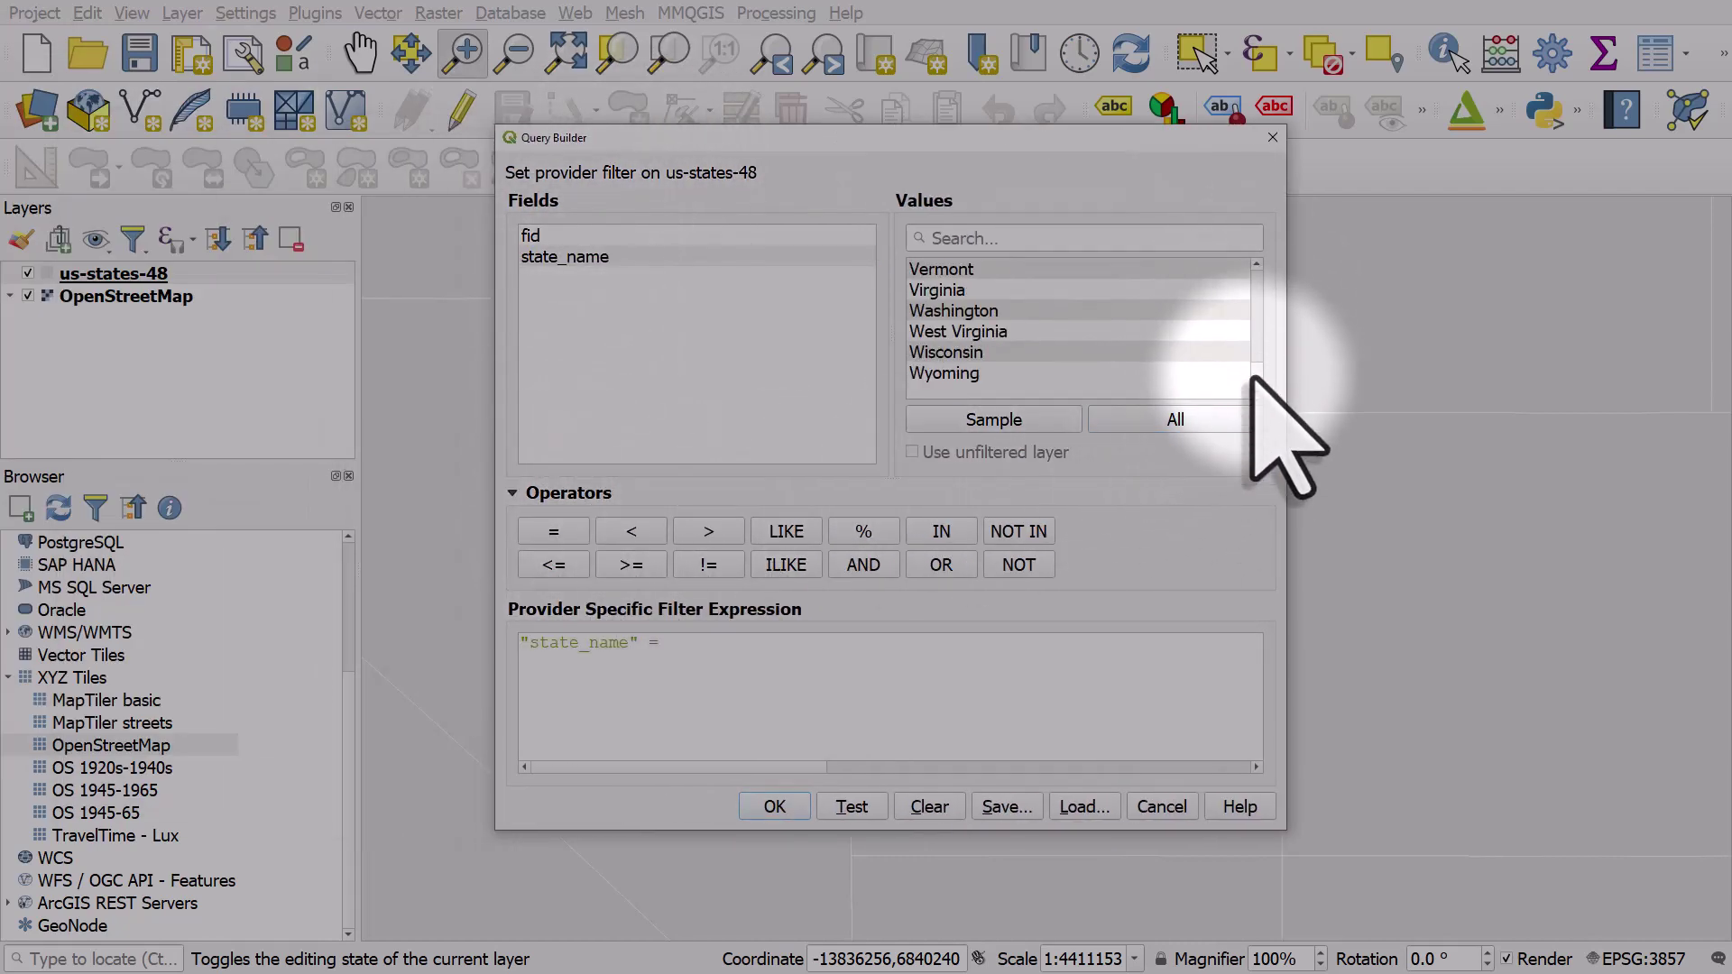
scroll(978, 356, "up", 1)
double_click(956, 312)
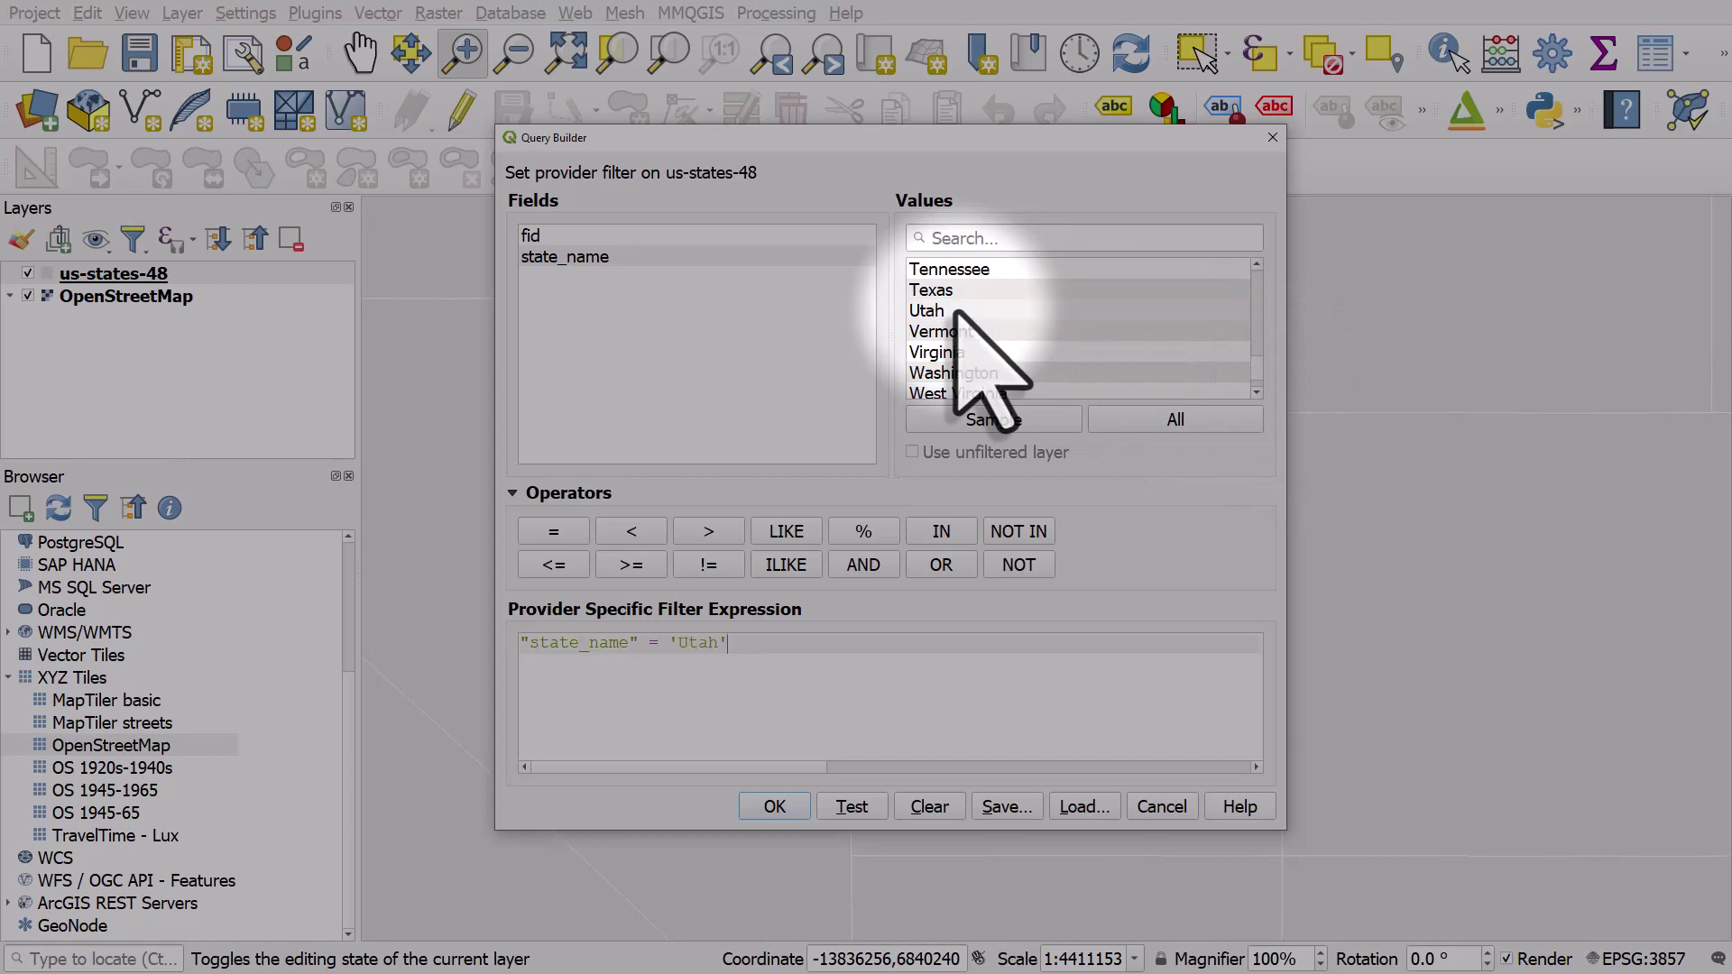
left_click(775, 807)
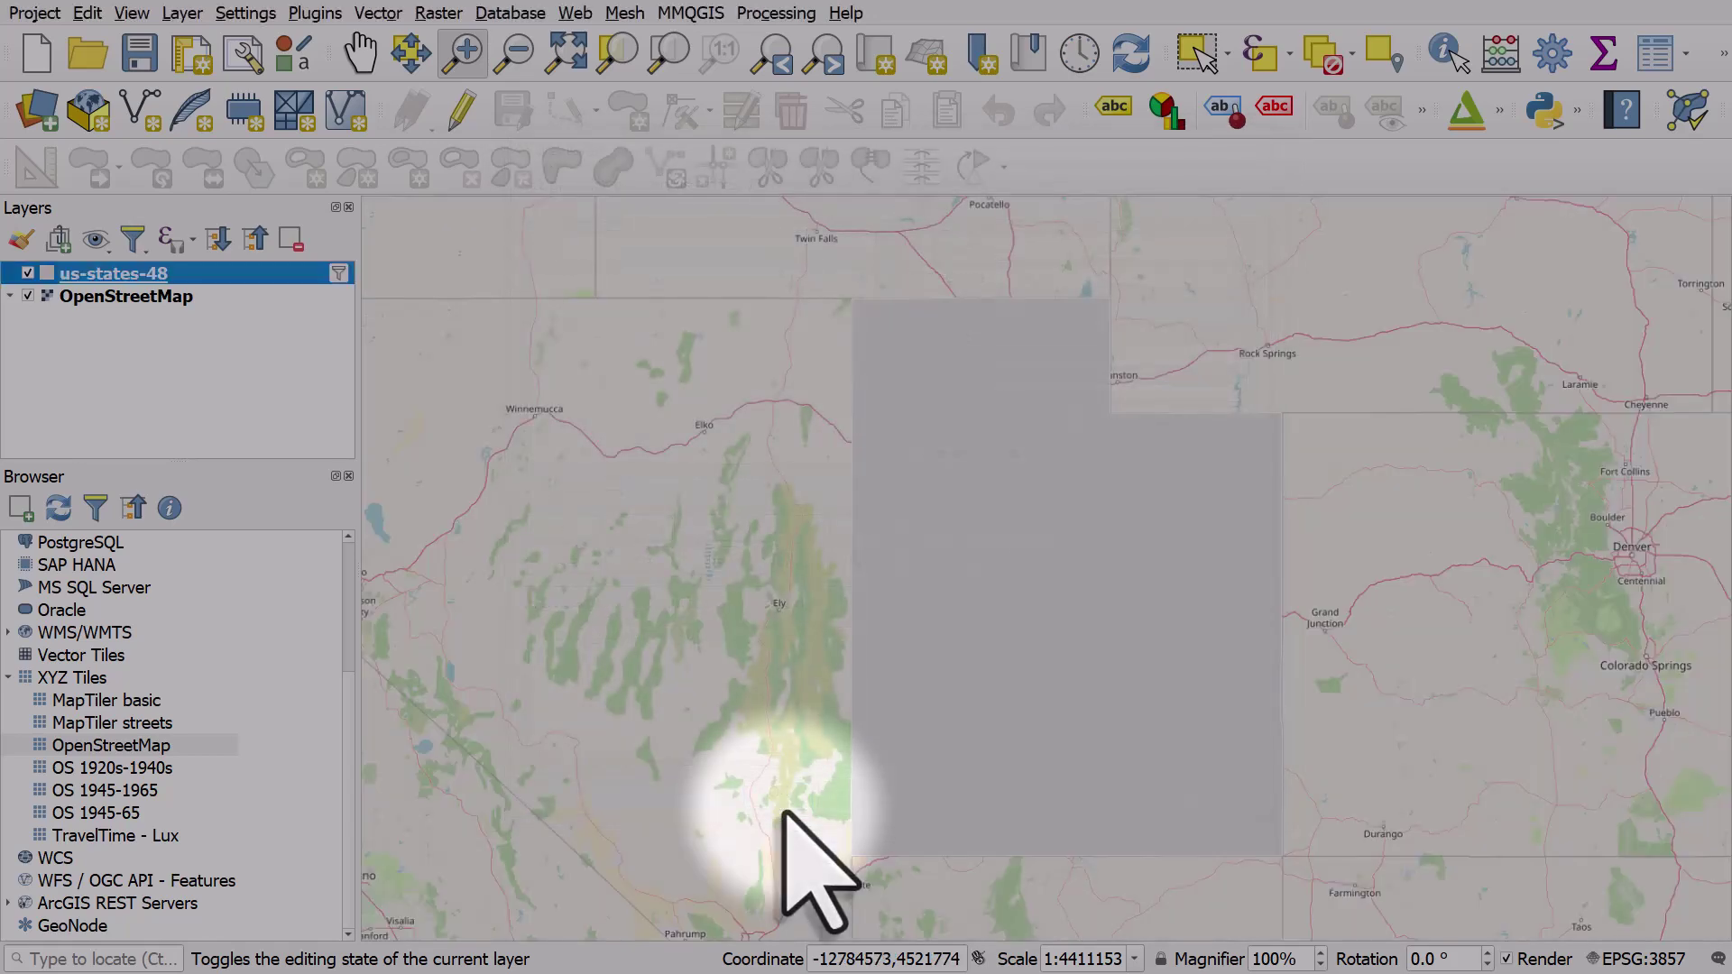
- Give Utah a transparent fill with a black 0.6-wide outline
double_click(51, 278)
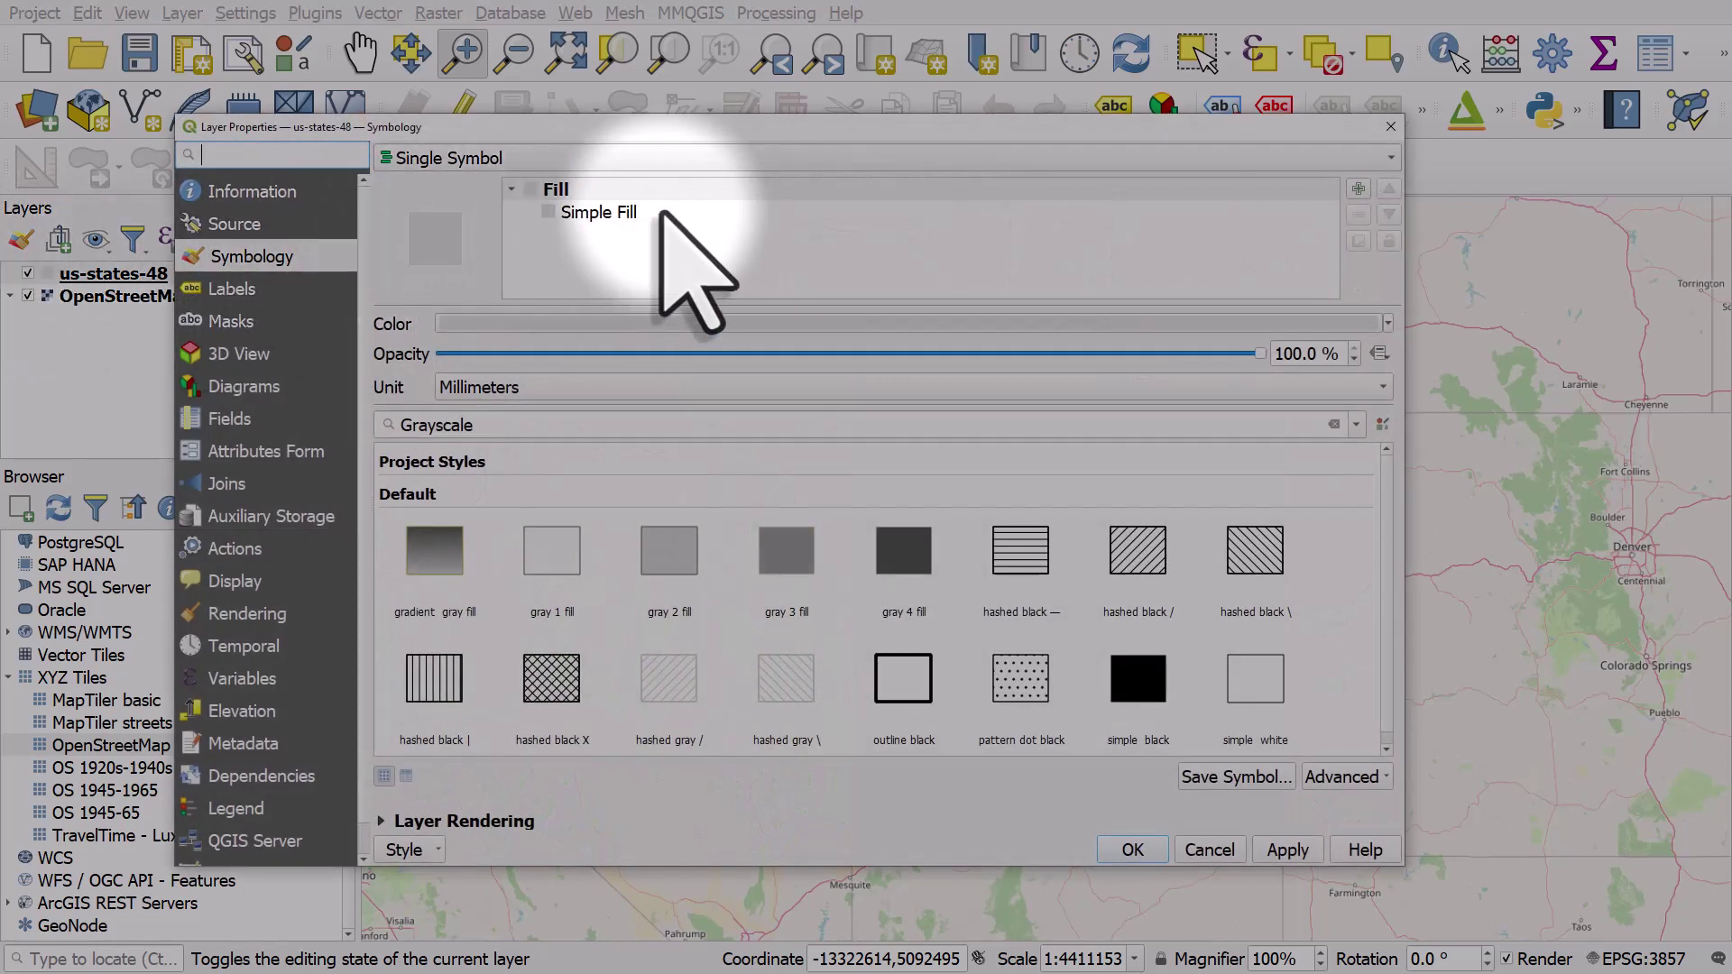
left_click(598, 213)
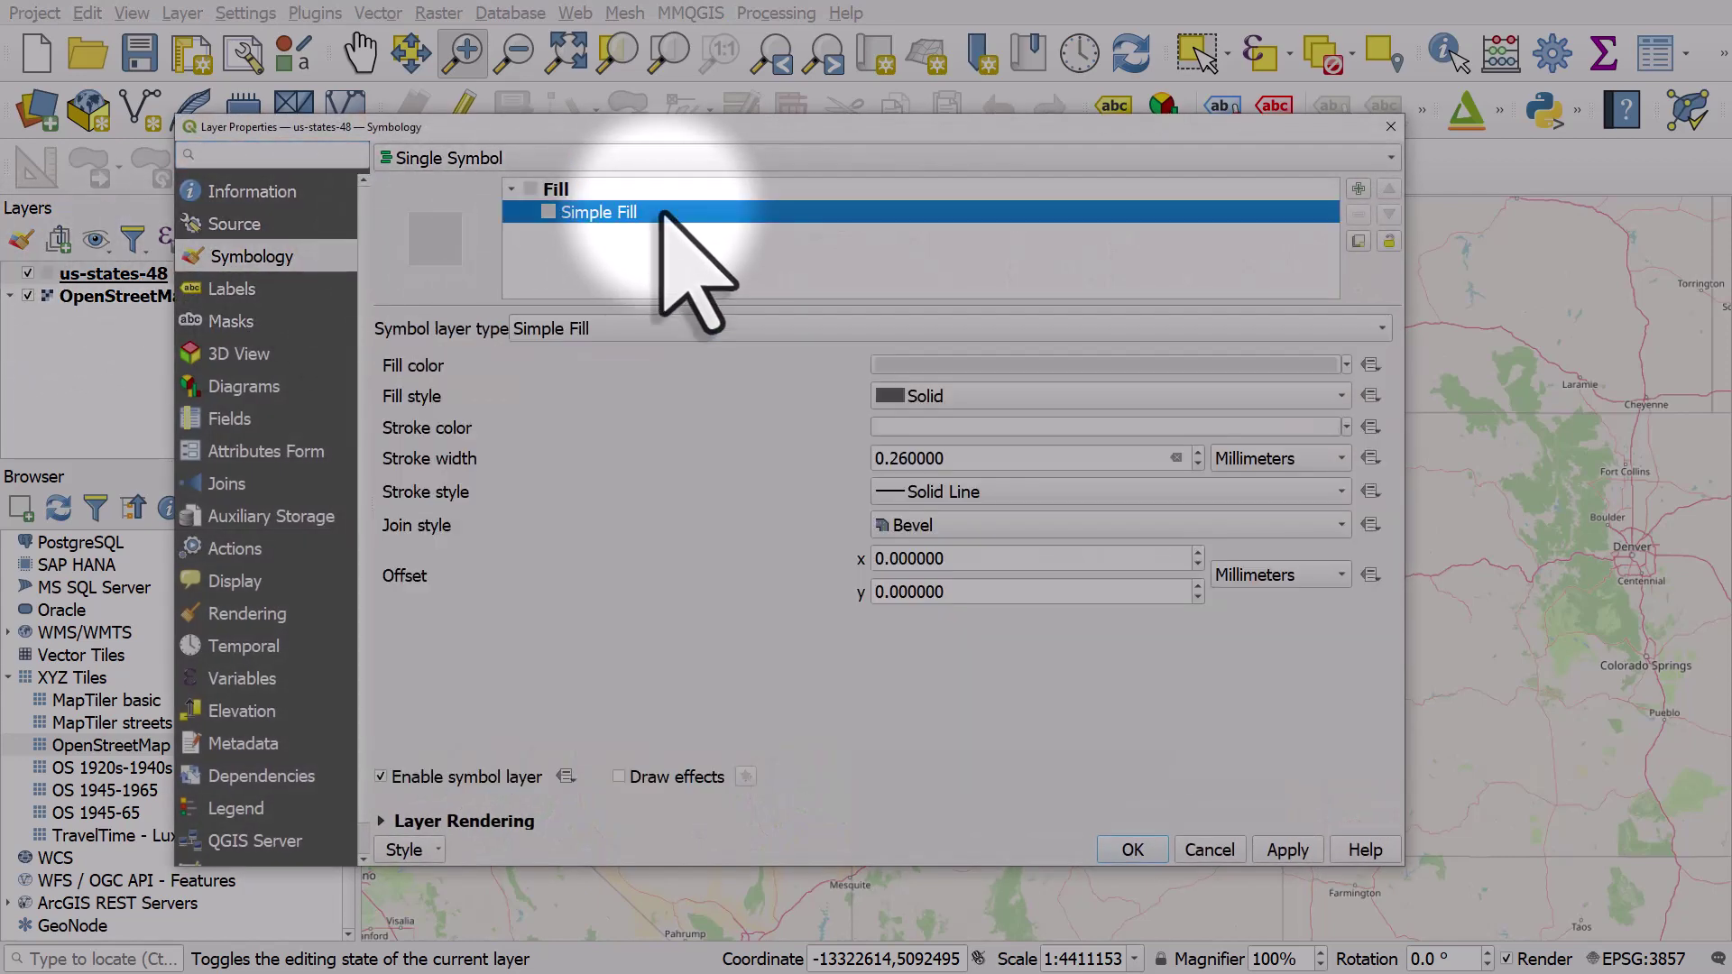
left_click(1346, 365)
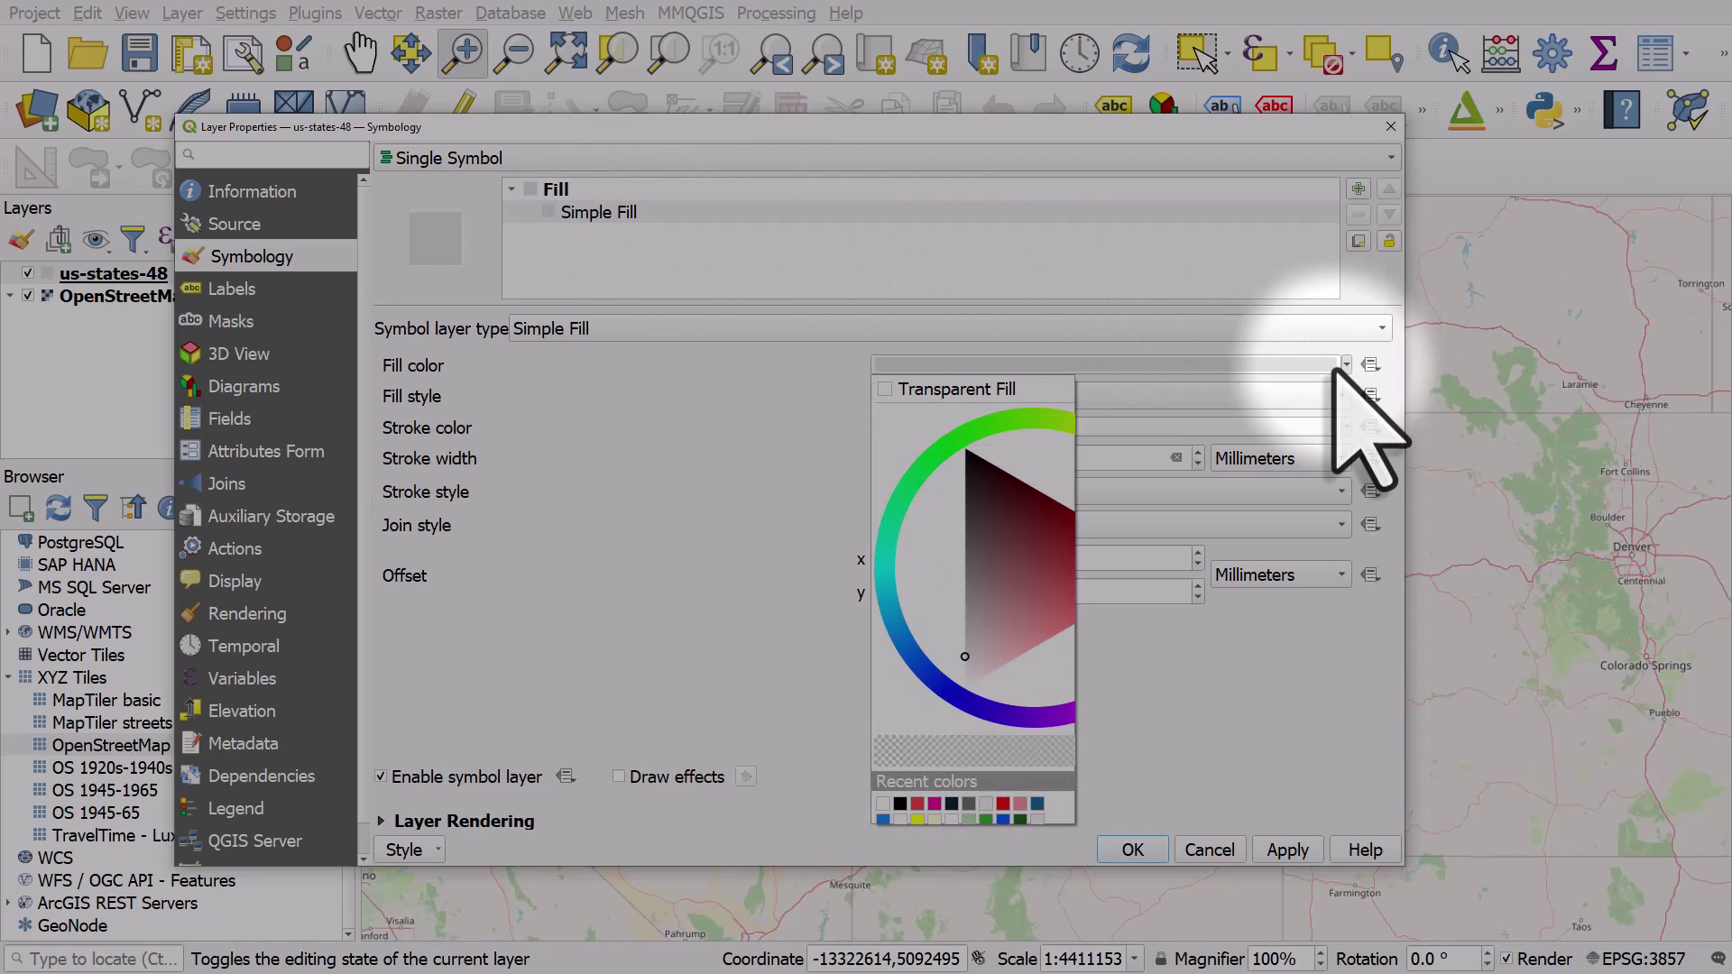
left_click(1069, 388)
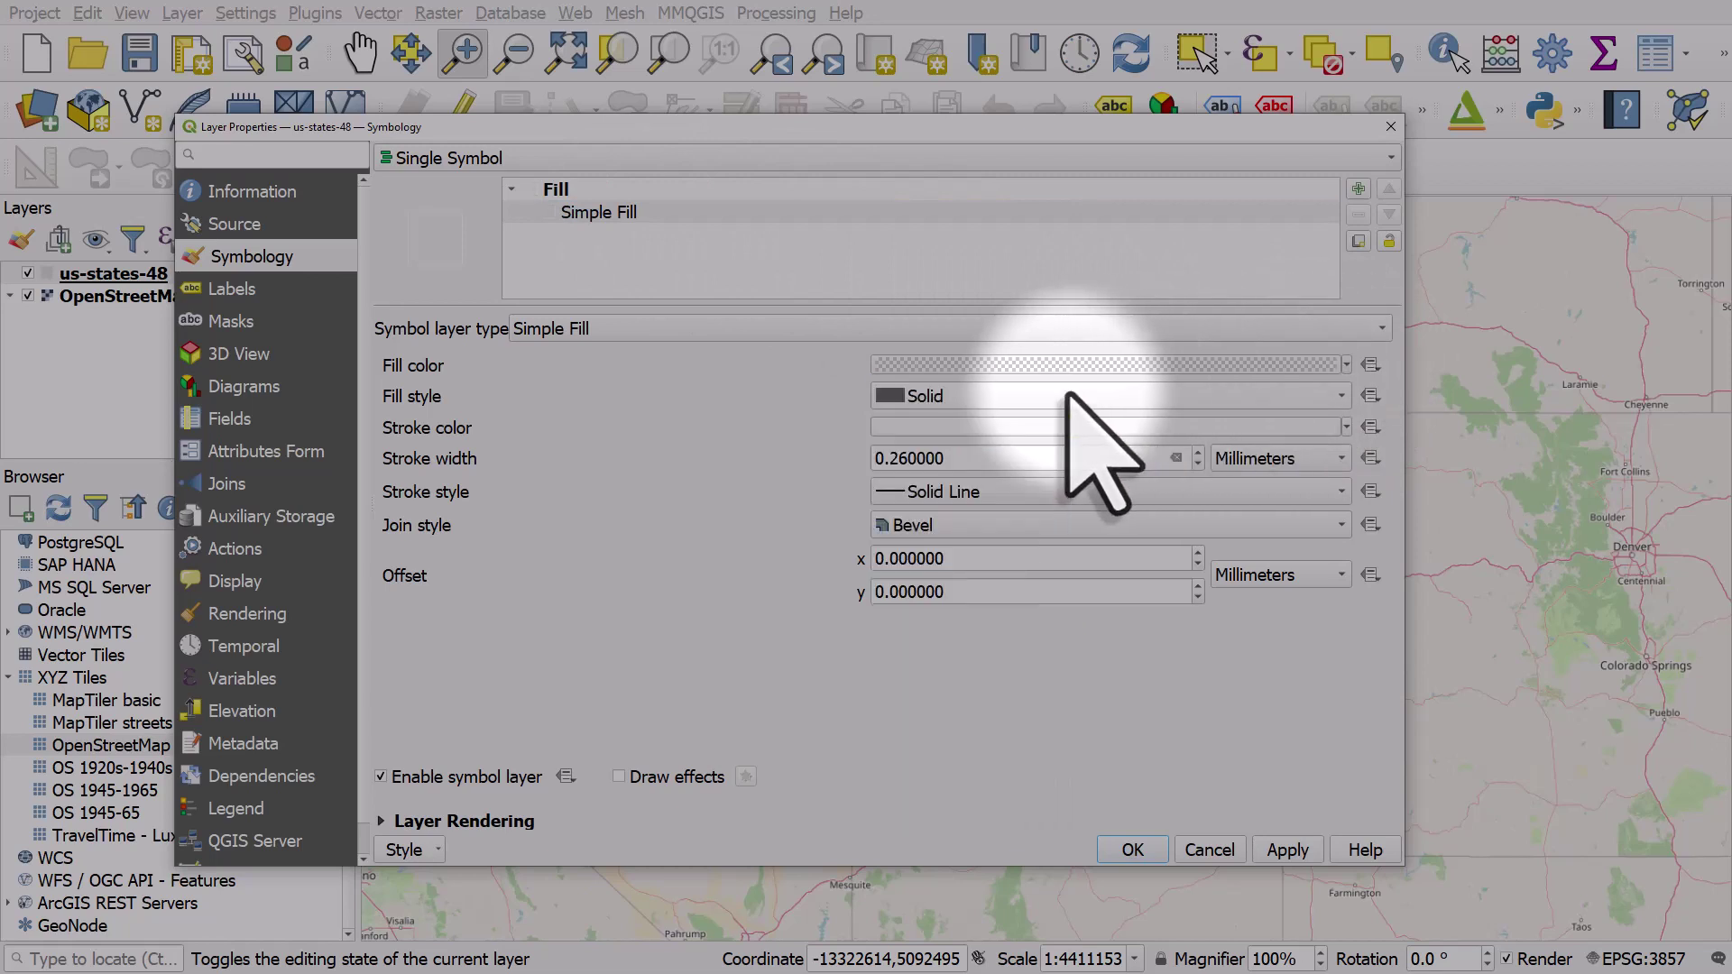
left_click(1347, 427)
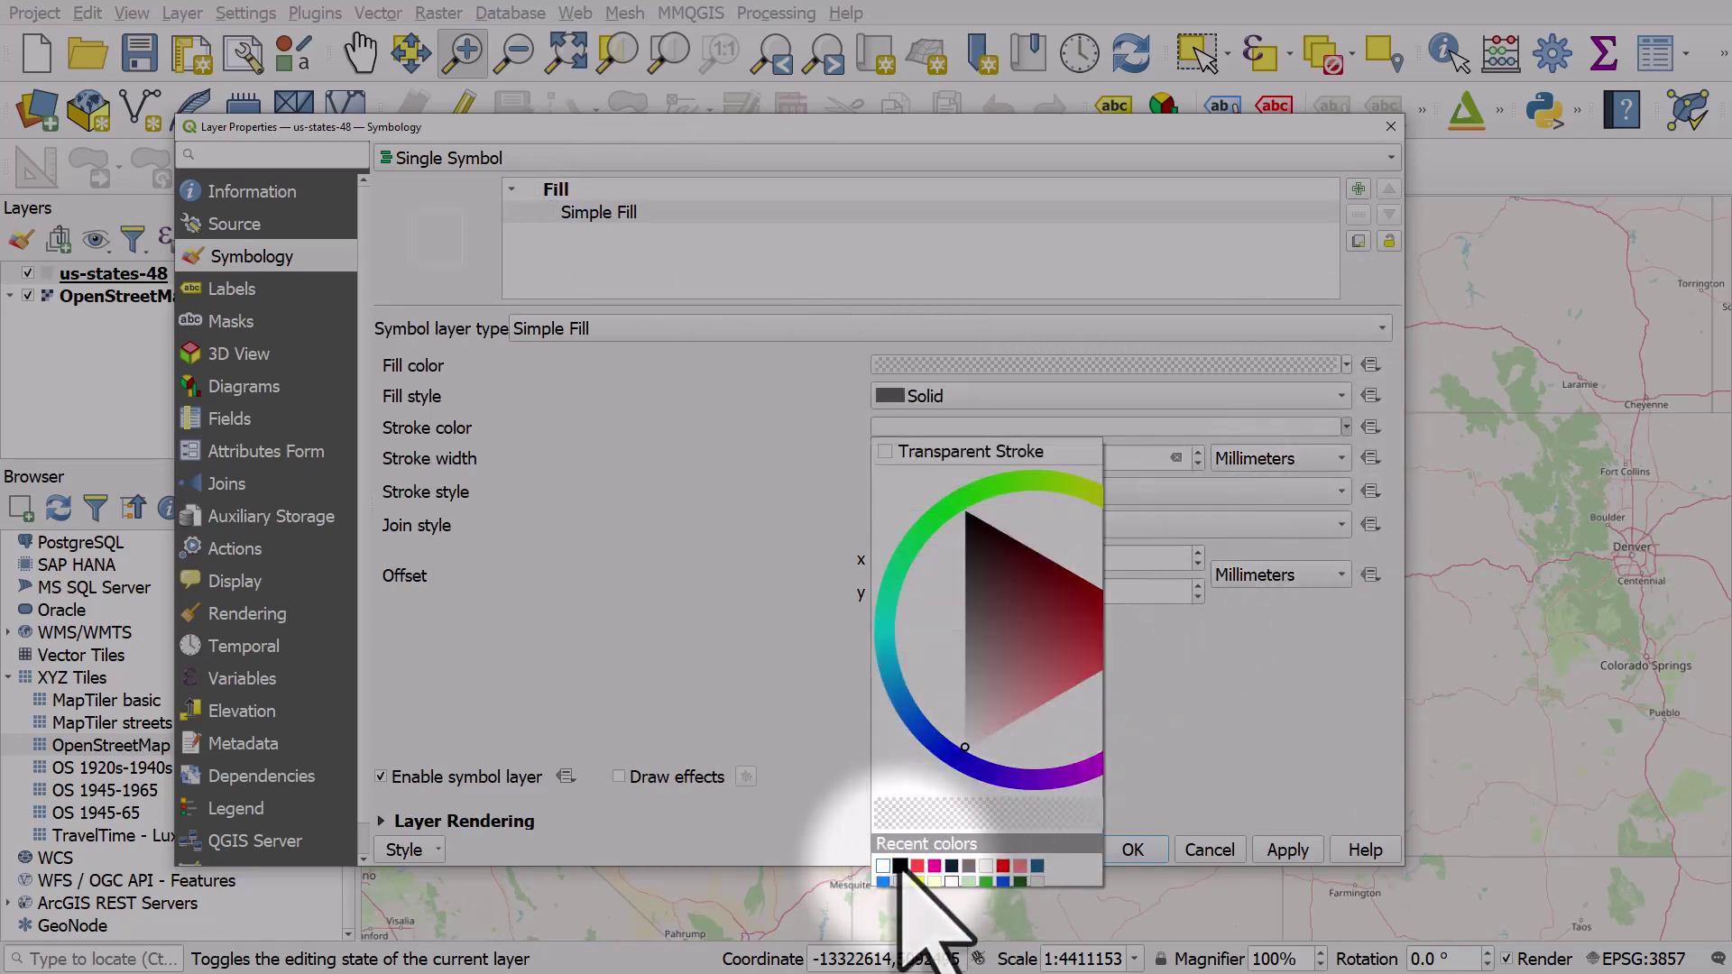
left_click(900, 866)
left_click_drag(892, 459, 1022, 462)
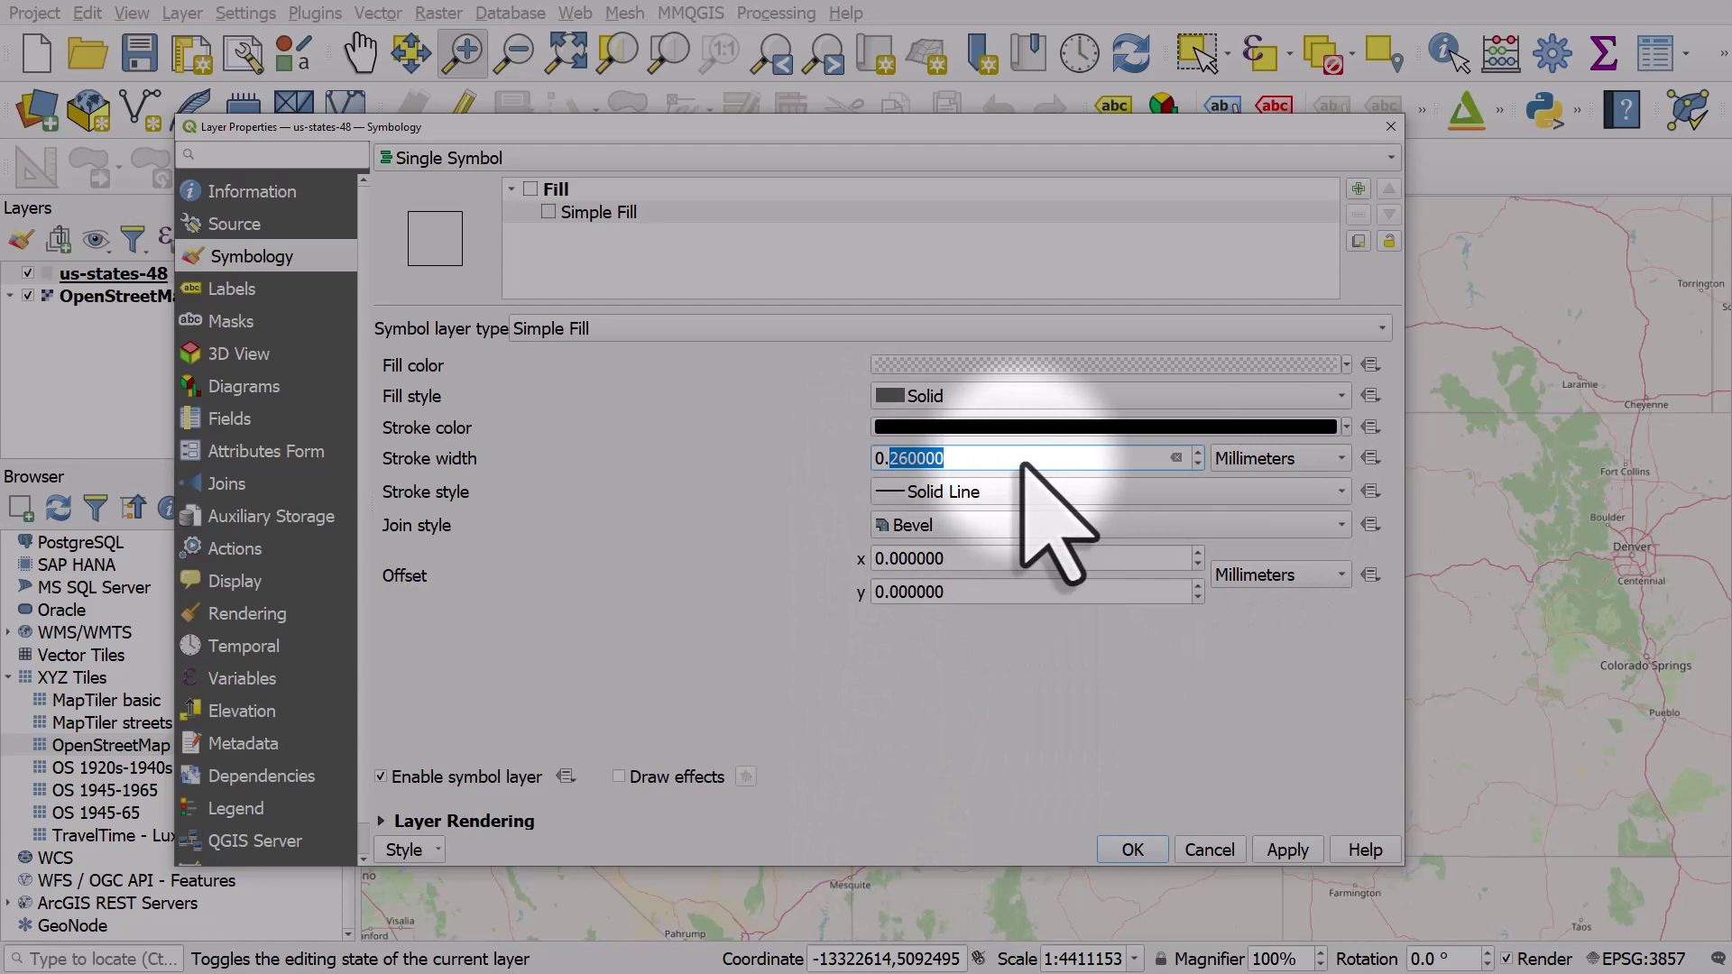
type("6")
left_click(1133, 850)
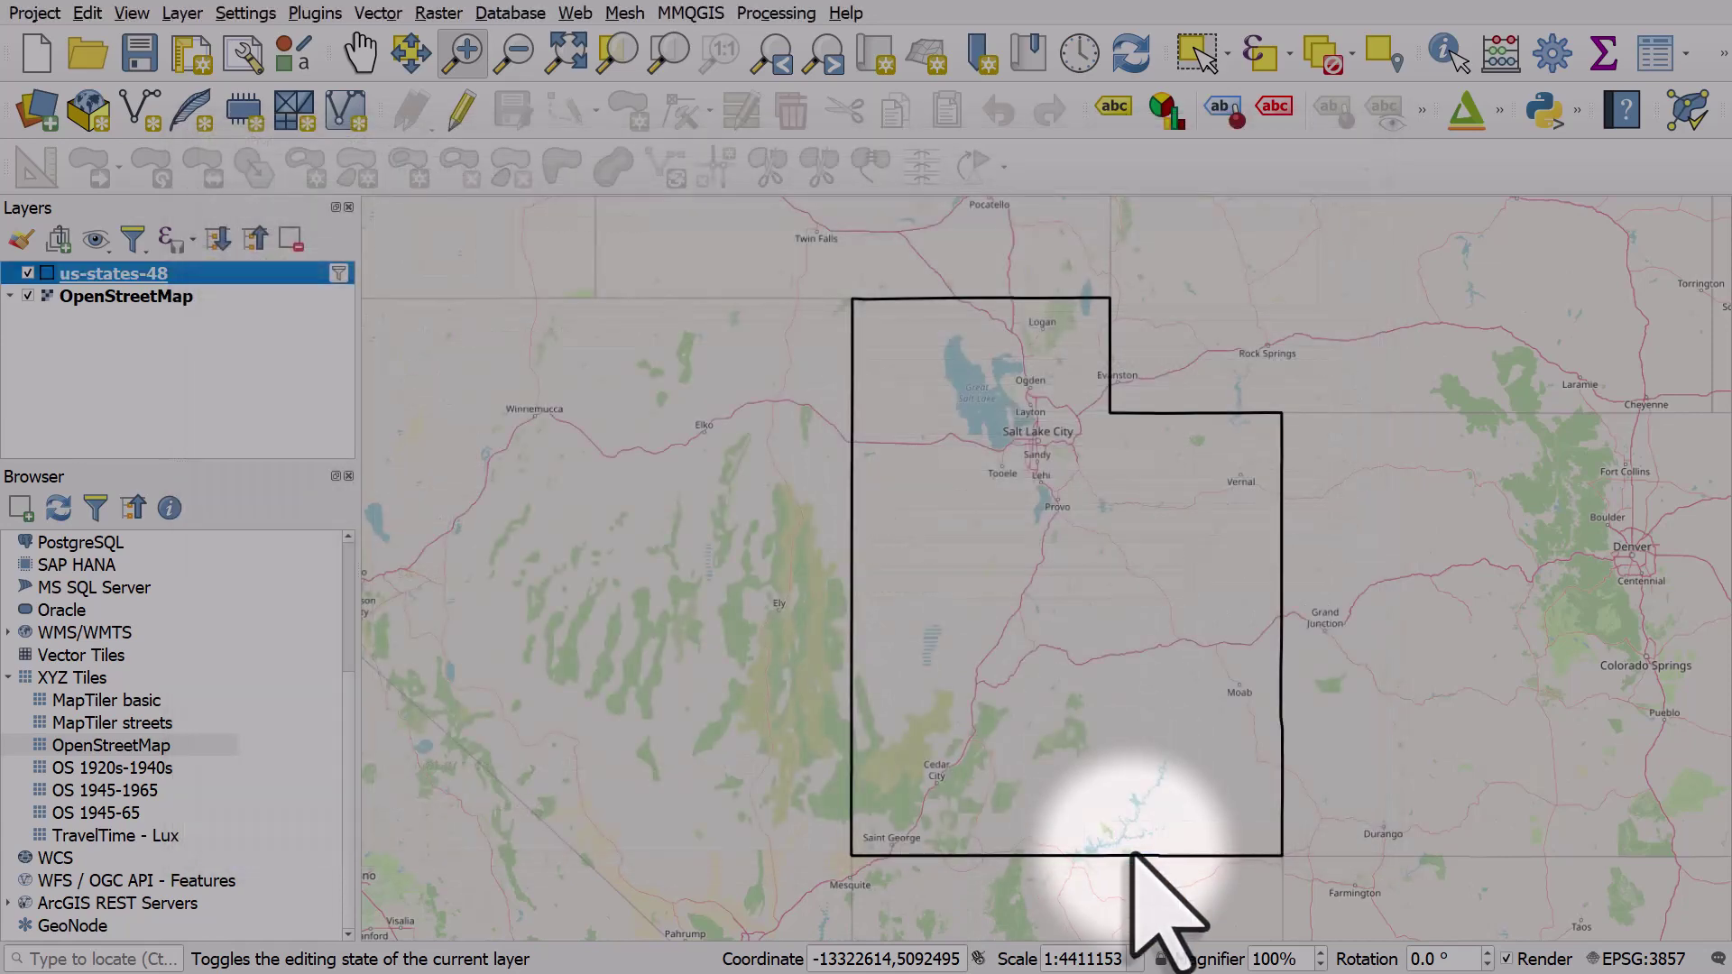
- Duplicate us-states-48, dismiss the notice, and make the copy visible
right_click(142, 271)
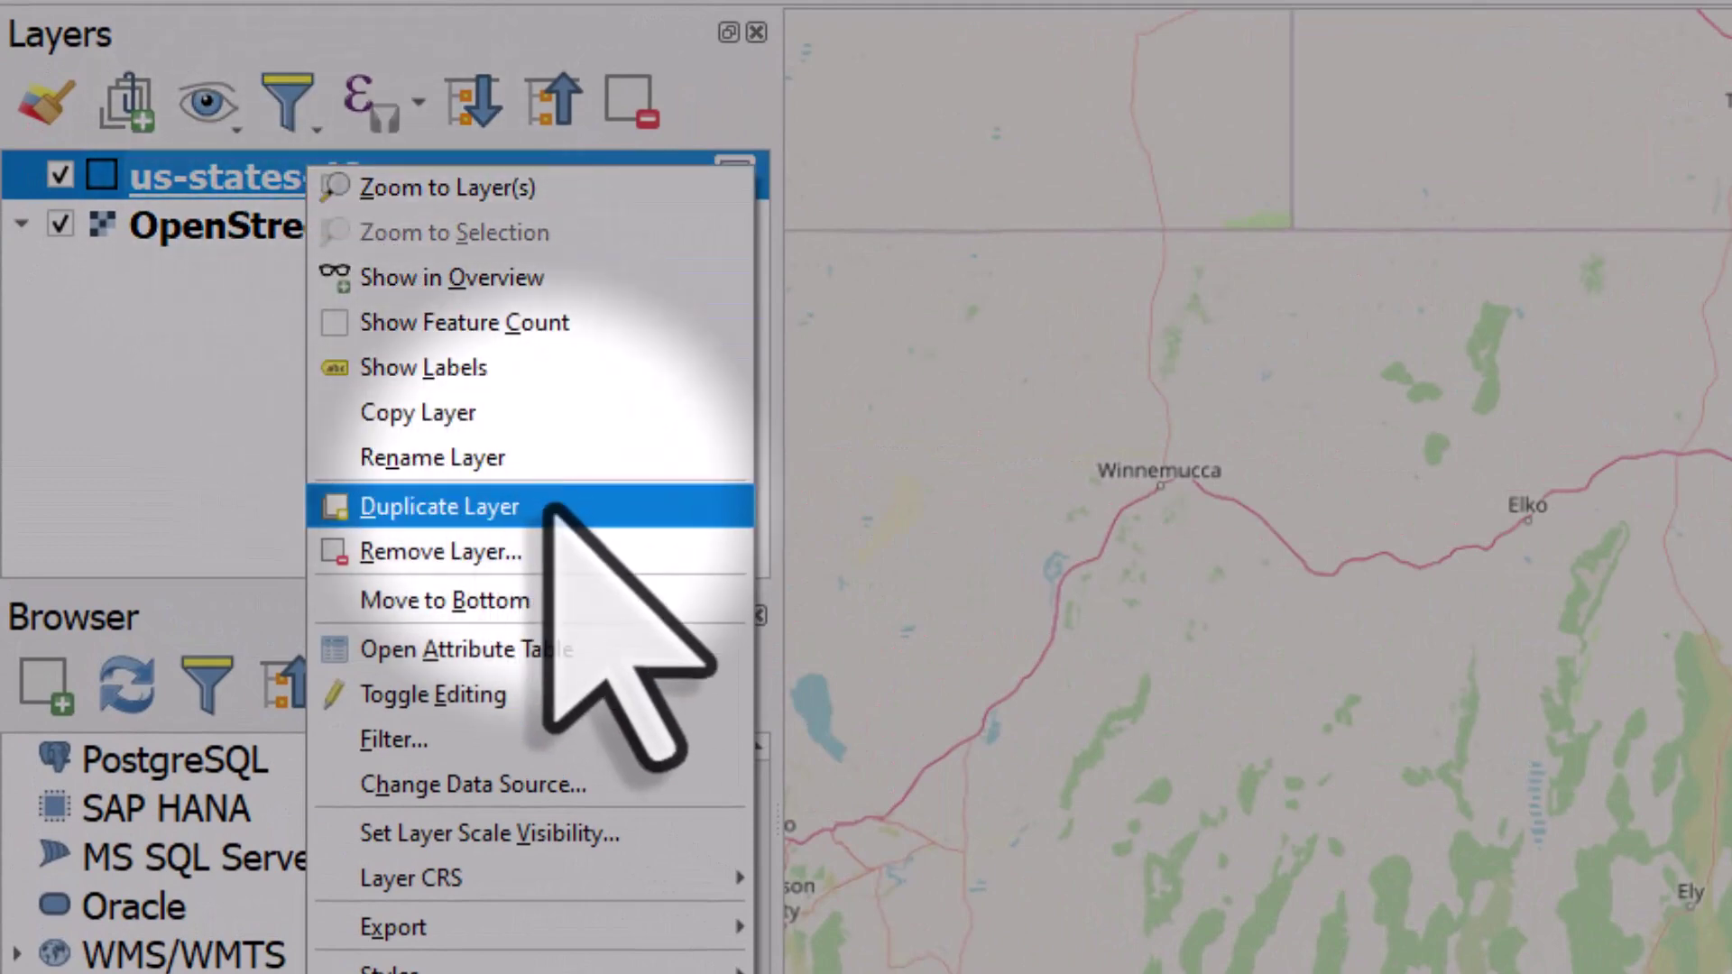
left_click(548, 512)
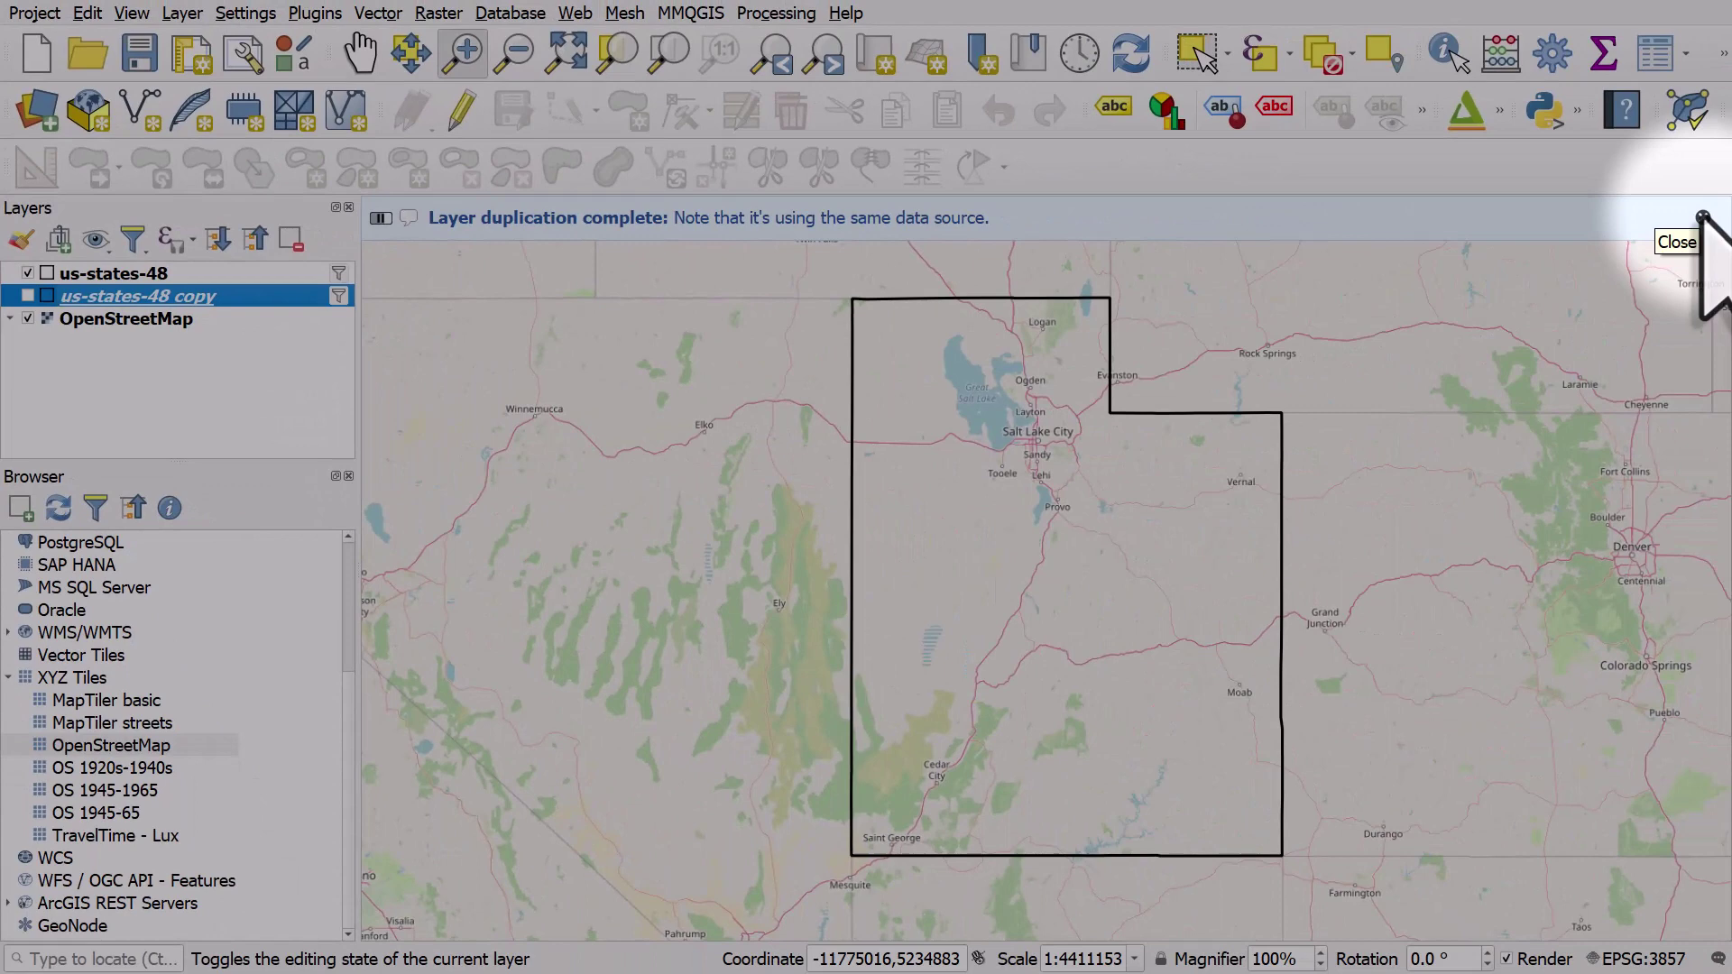
left_click(1702, 217)
left_click(27, 295)
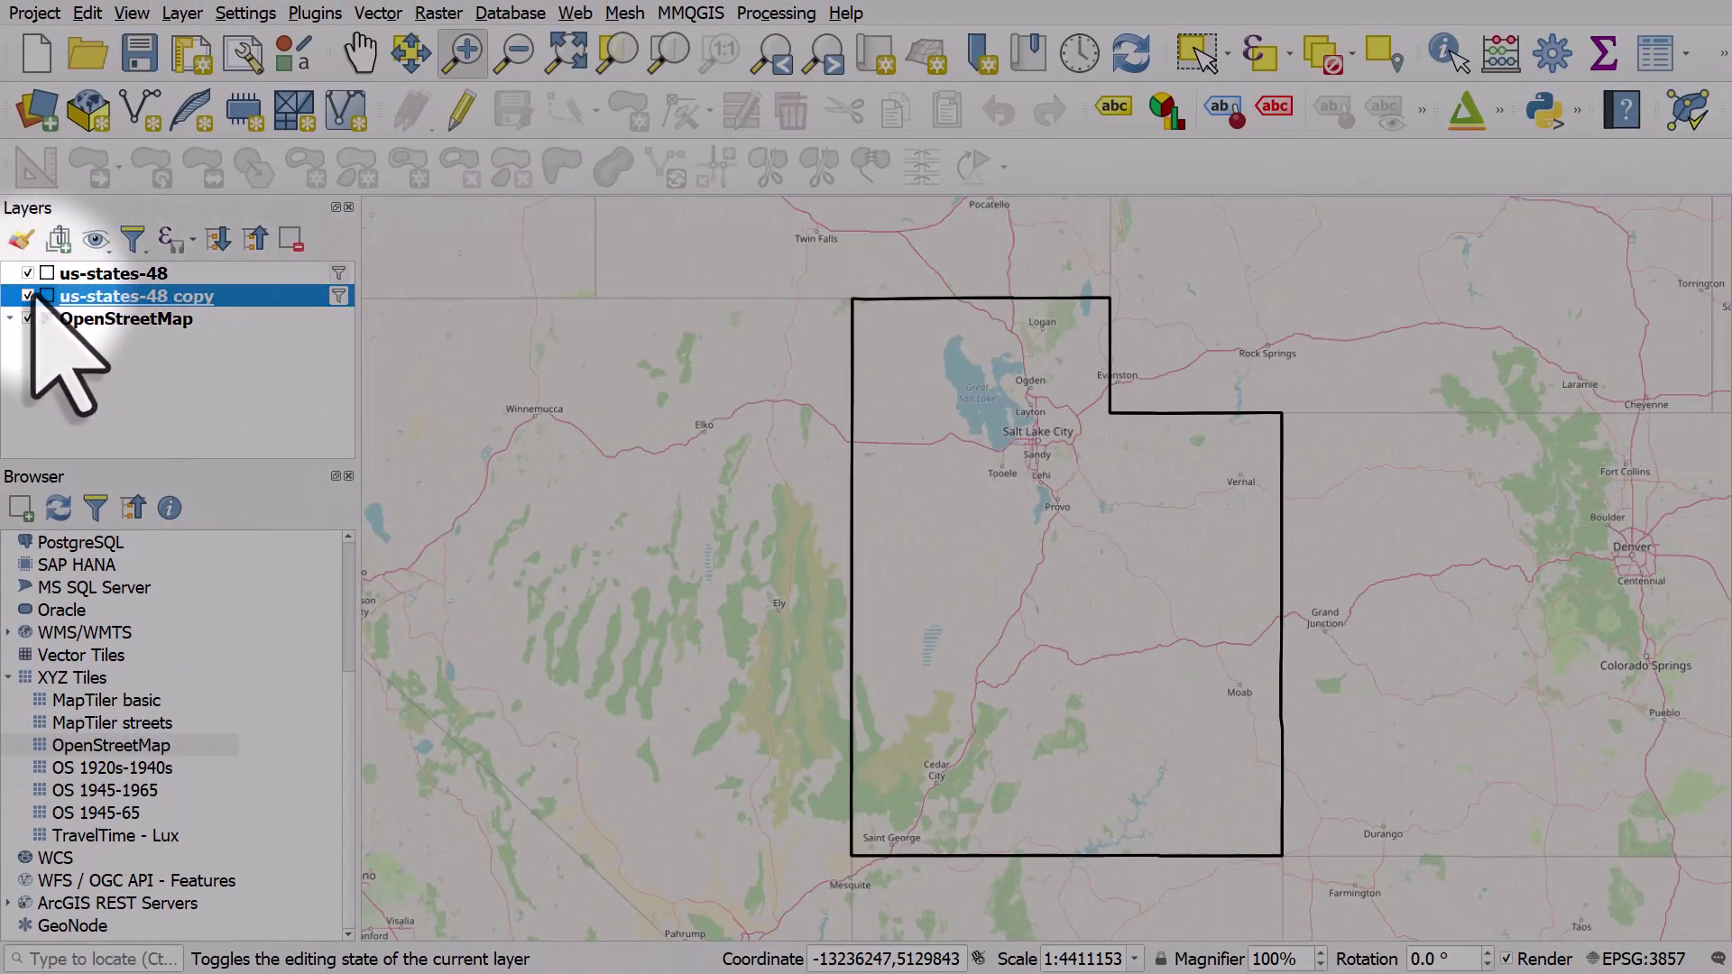
- Switch the copy layer's renderer to Inverted Polygons and select its Simple Fill
double_click(114, 300)
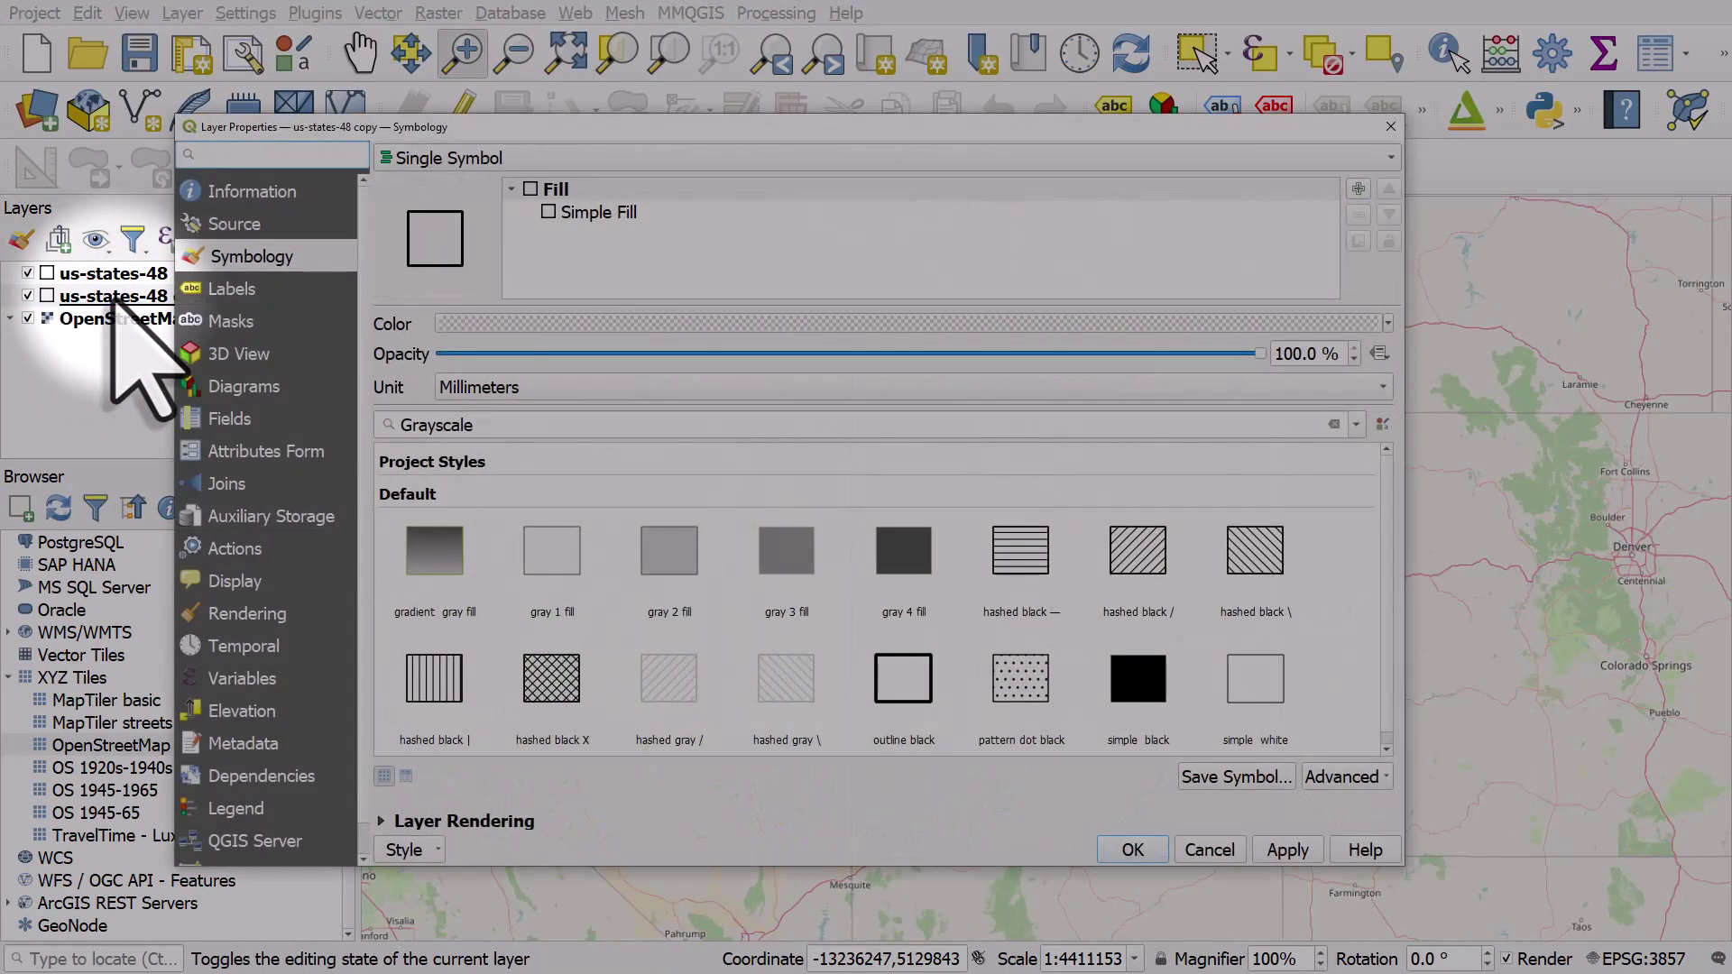
left_click(460, 159)
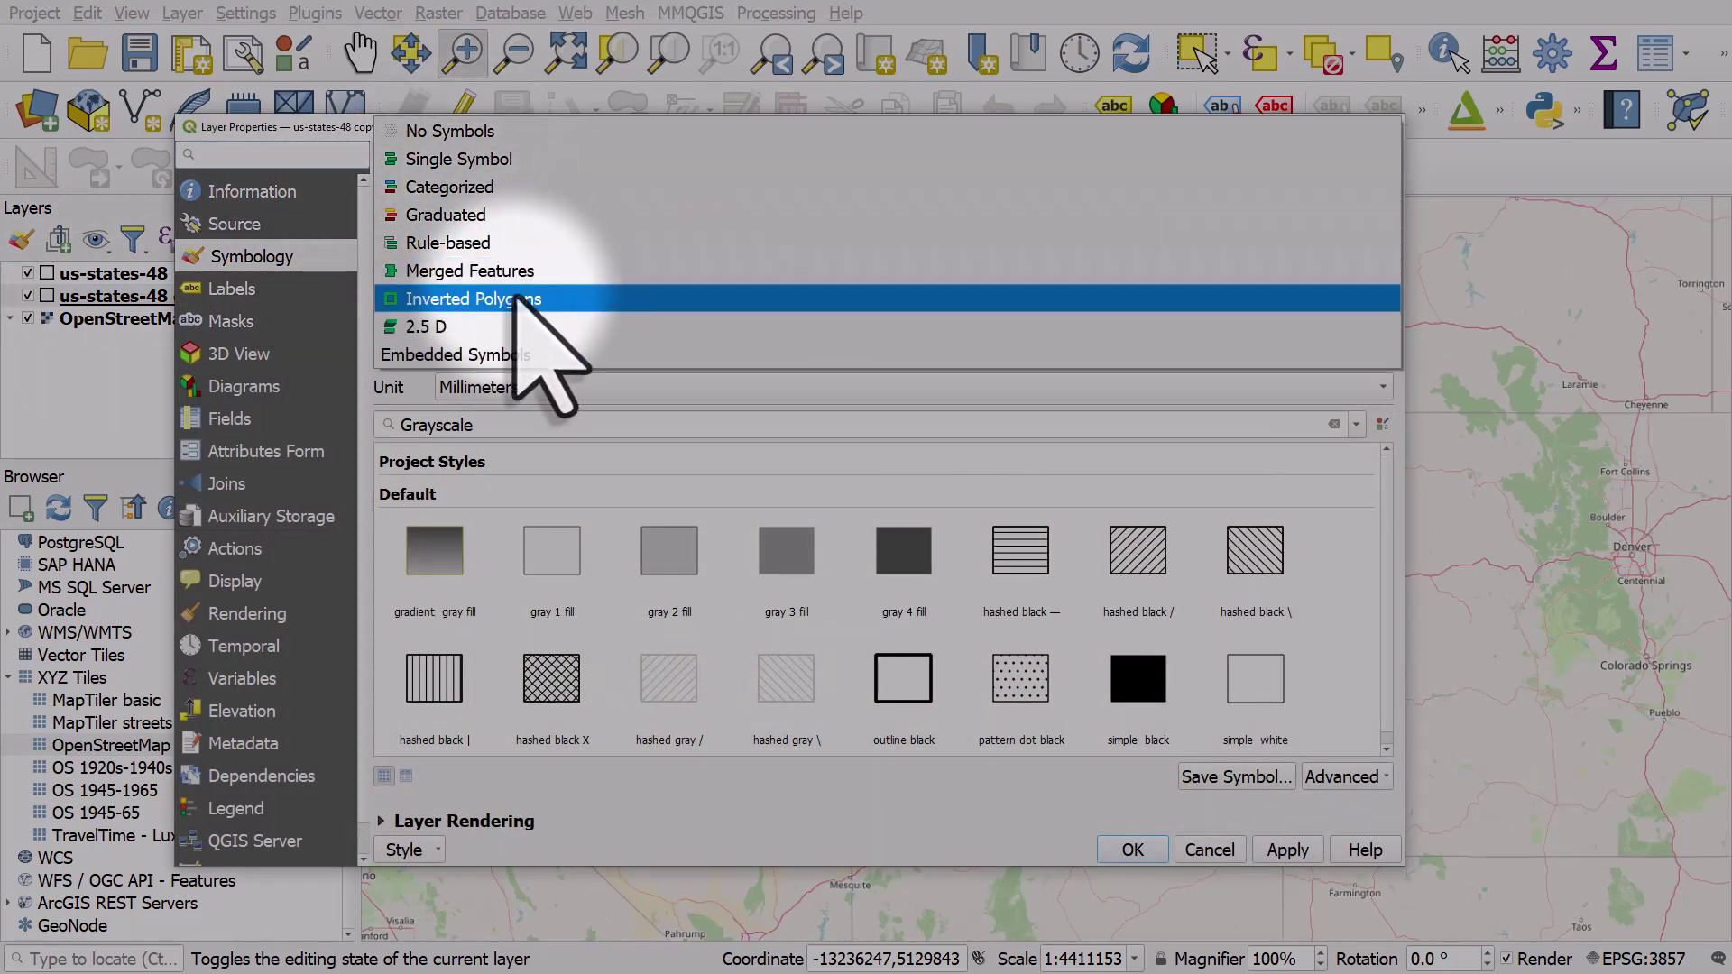
left_click(518, 305)
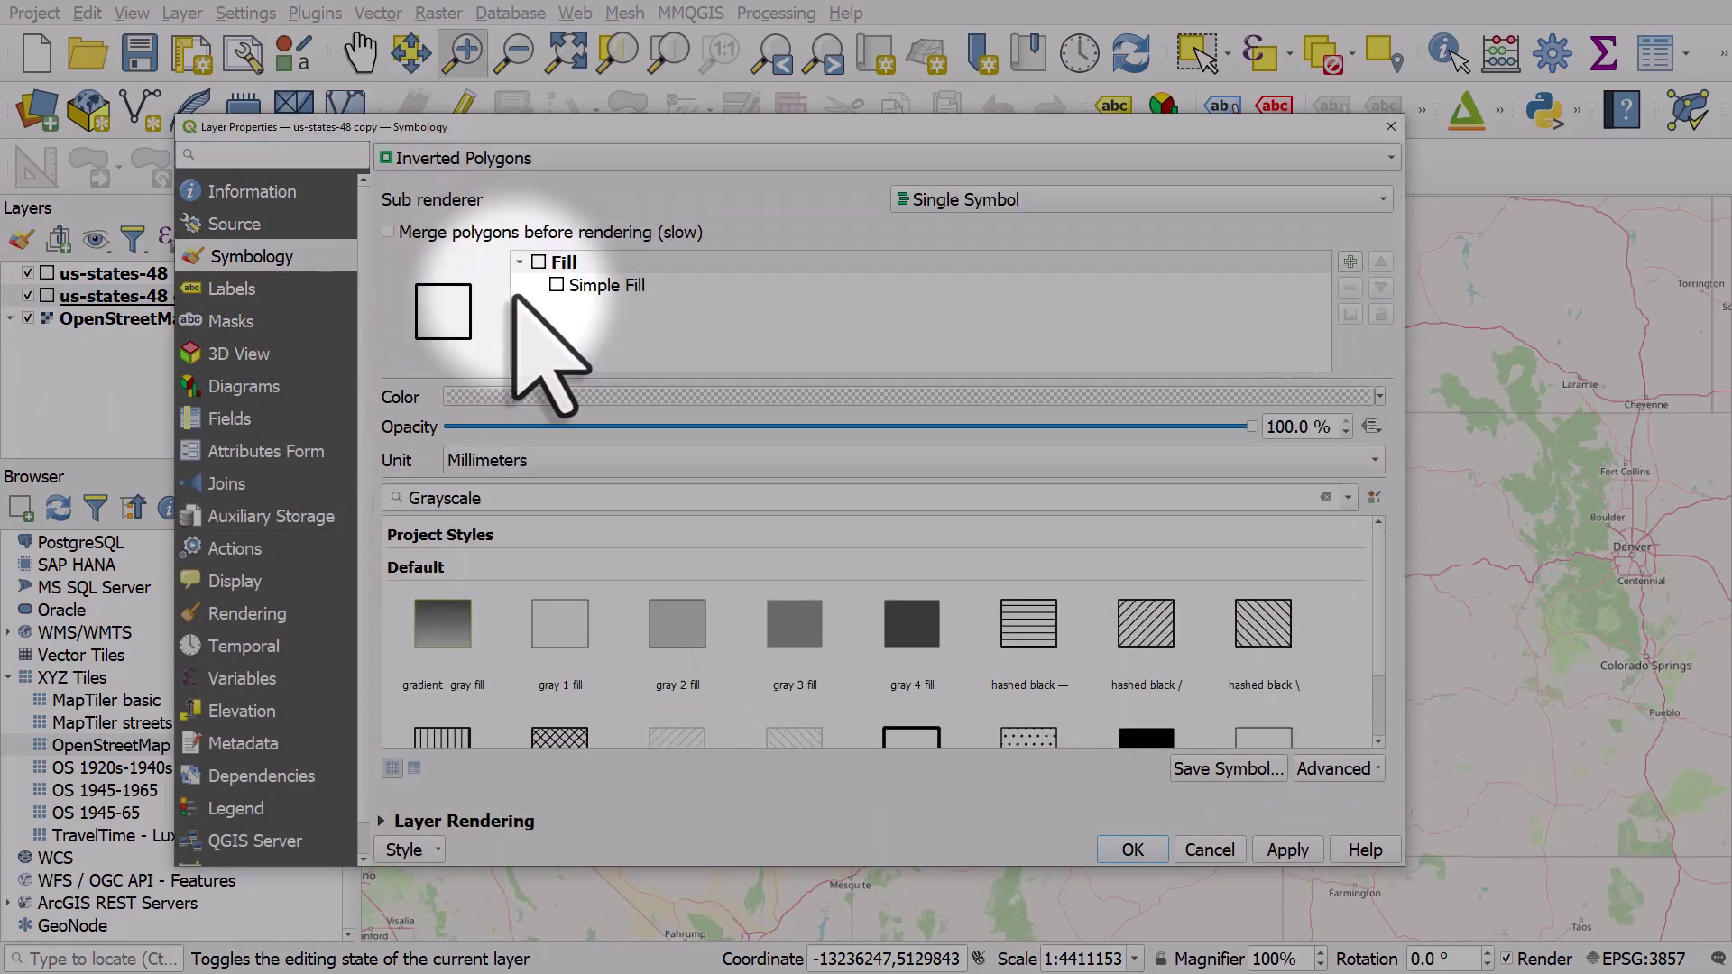
left_click(609, 286)
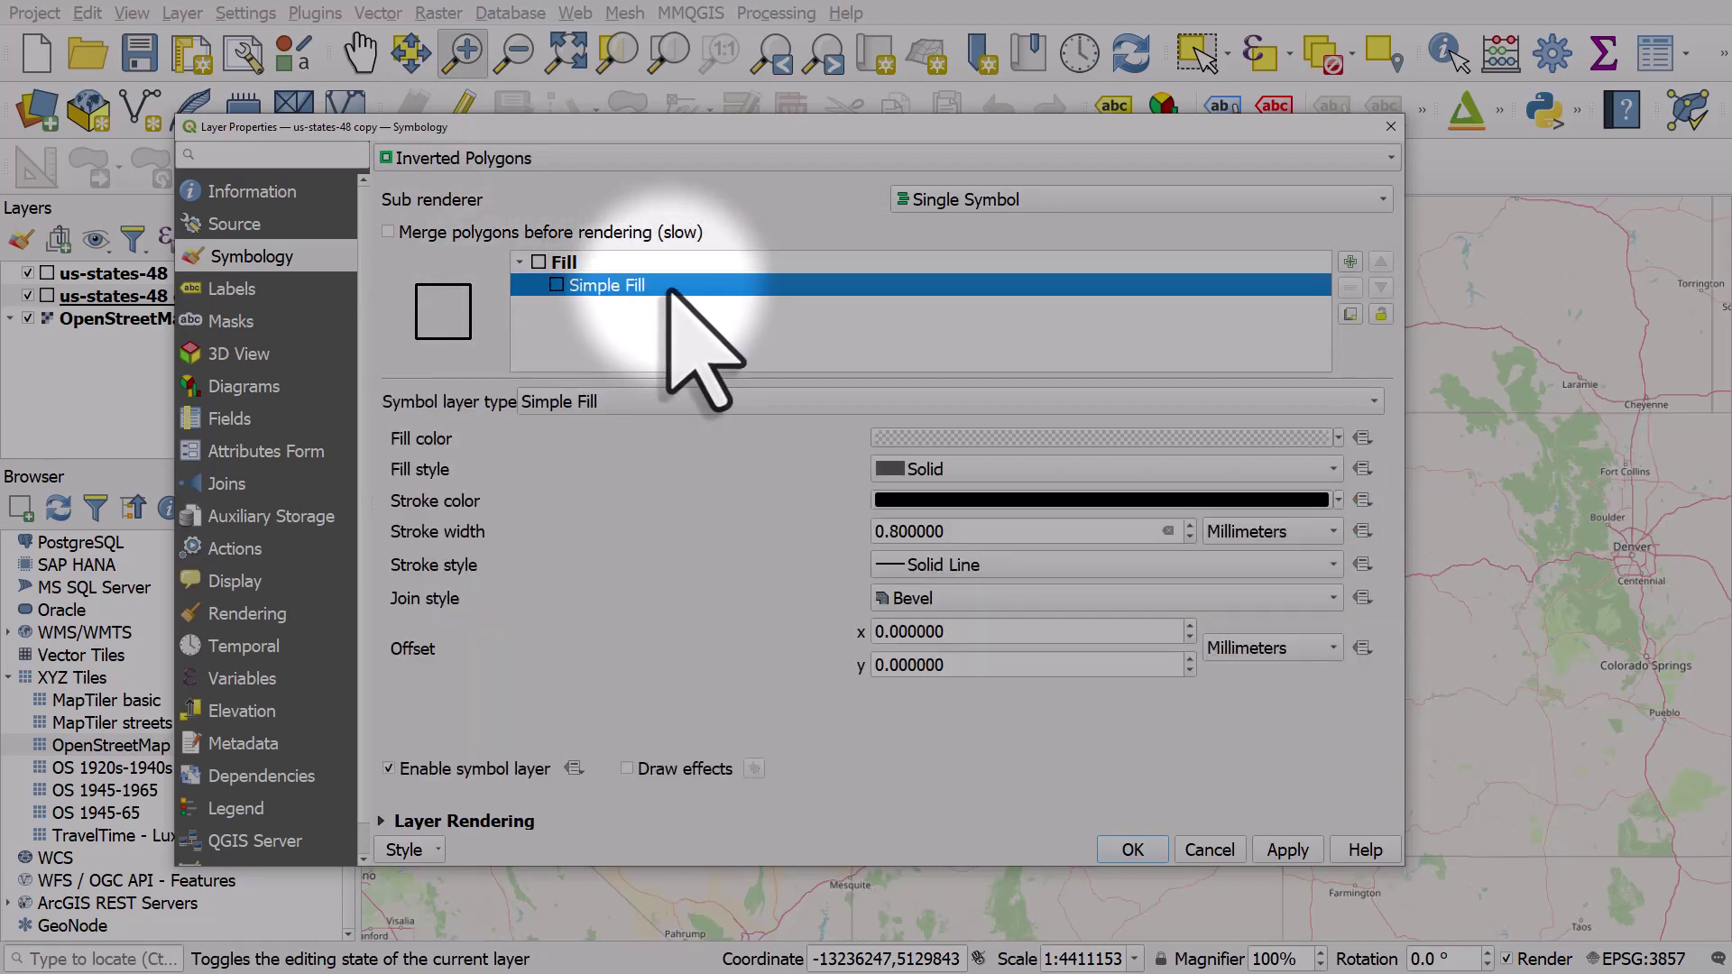
- Make the copy's fill a black Shapeburst Fill using Set distance and blur strength 18
left_click(566, 402)
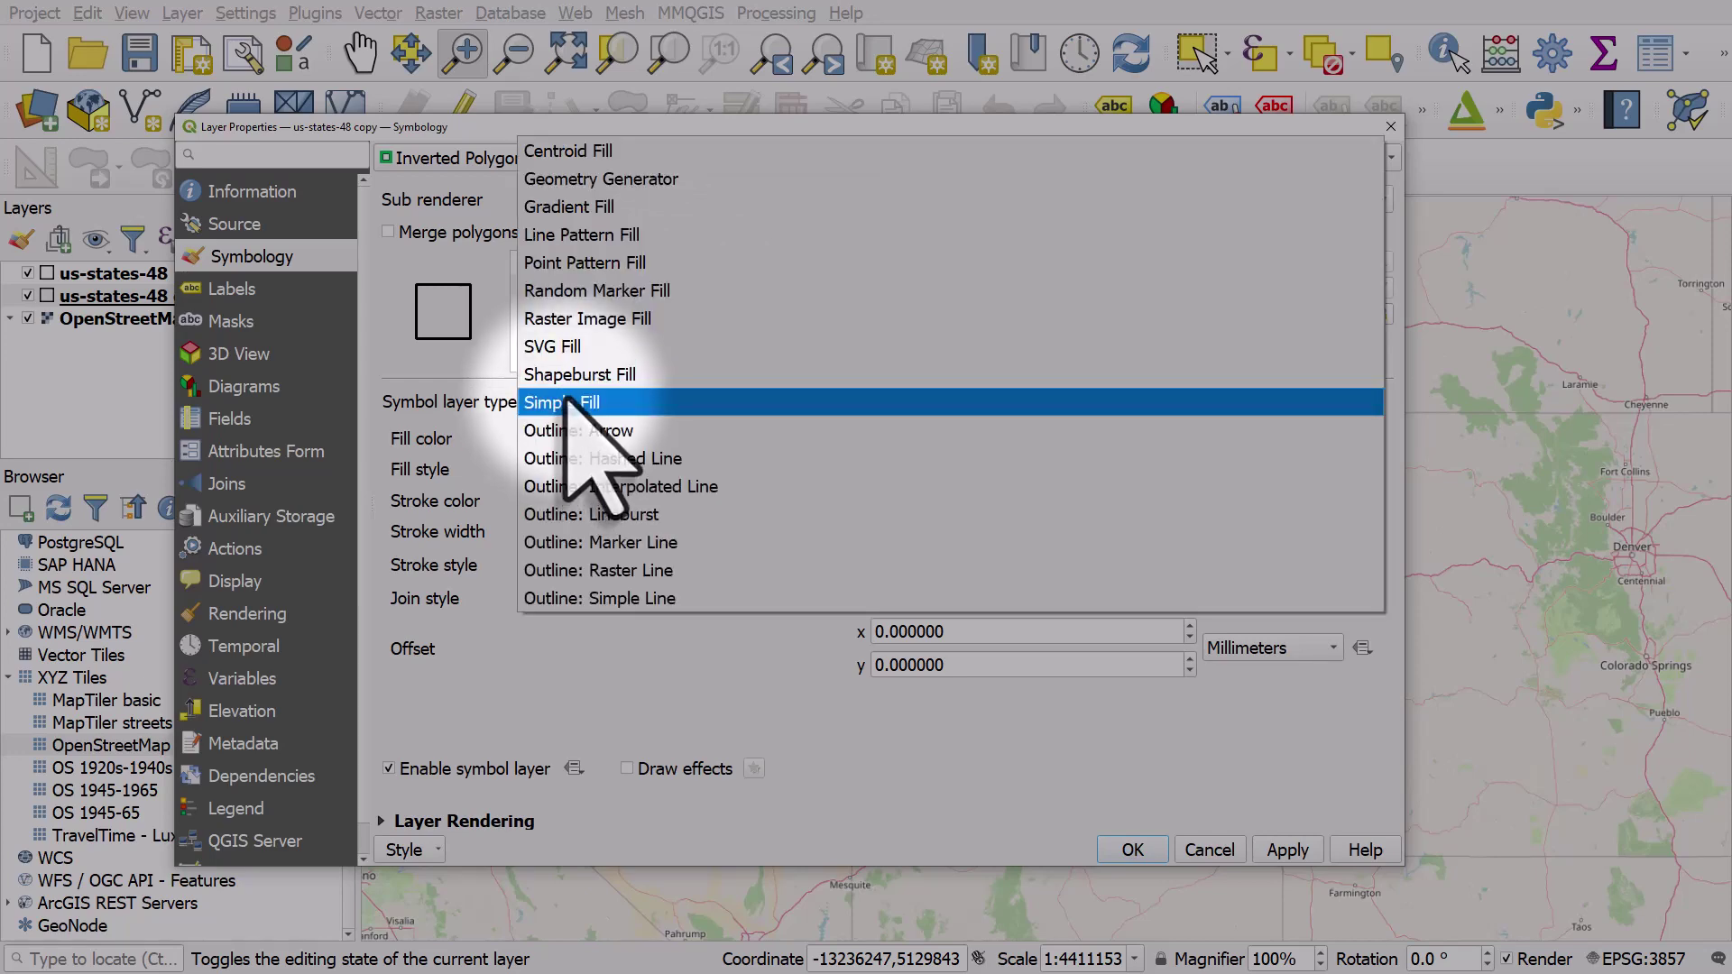
left_click(569, 375)
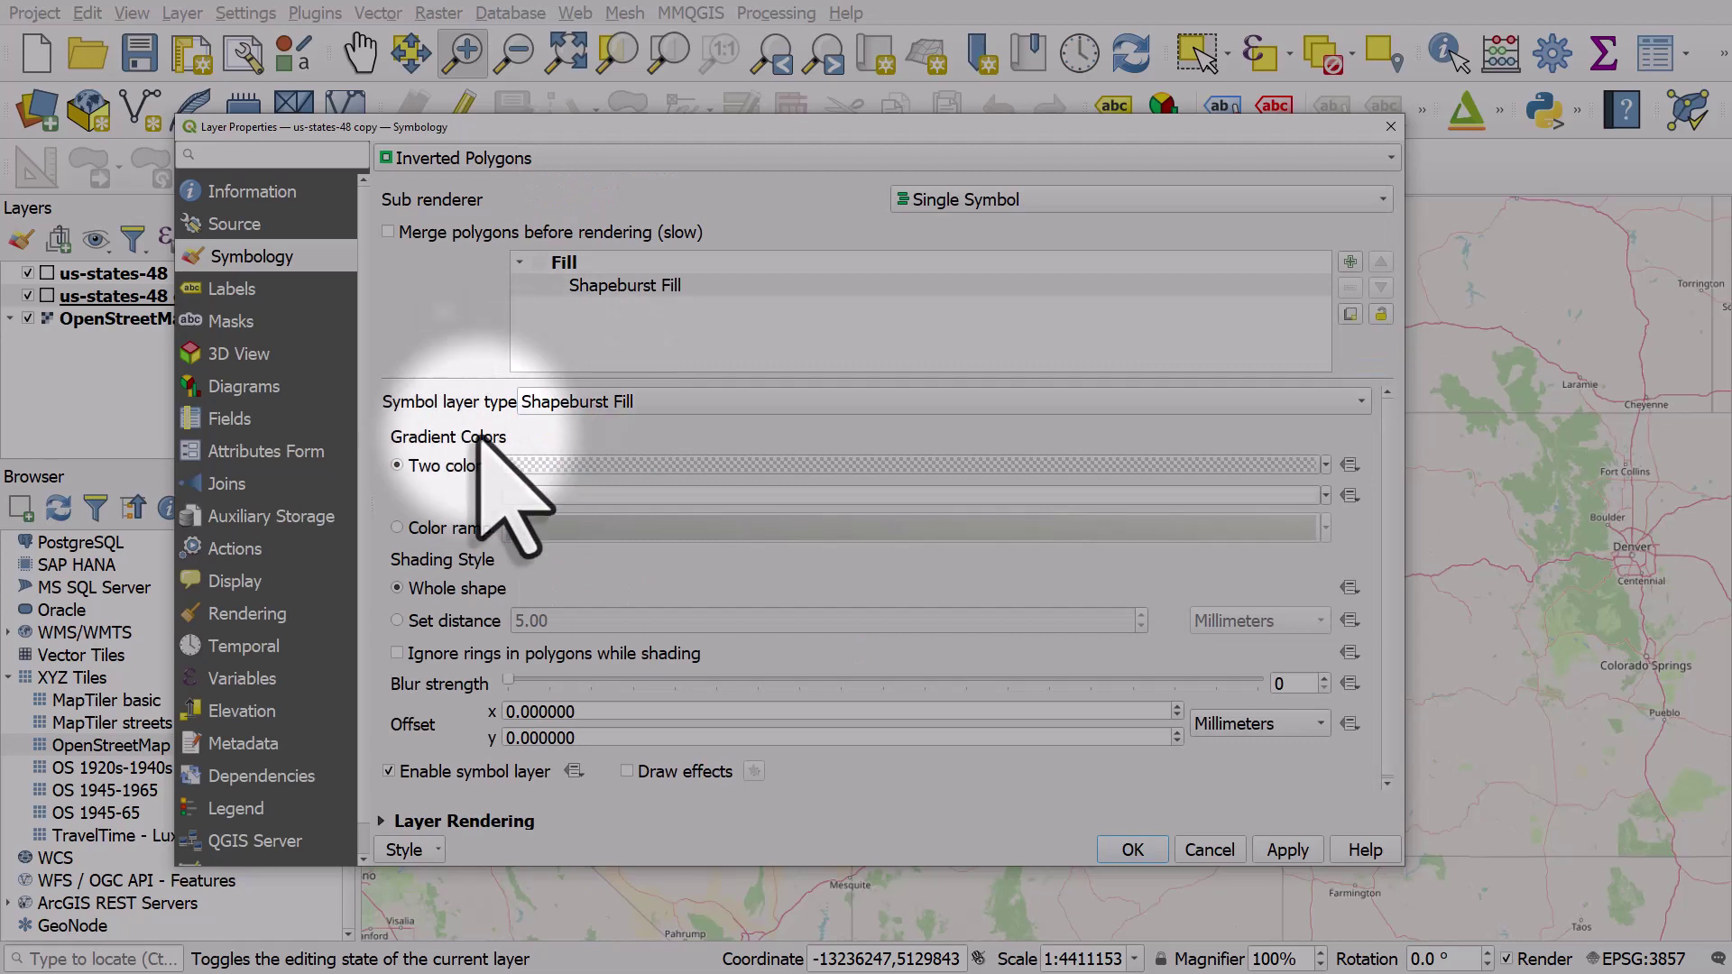
left_click(396, 620)
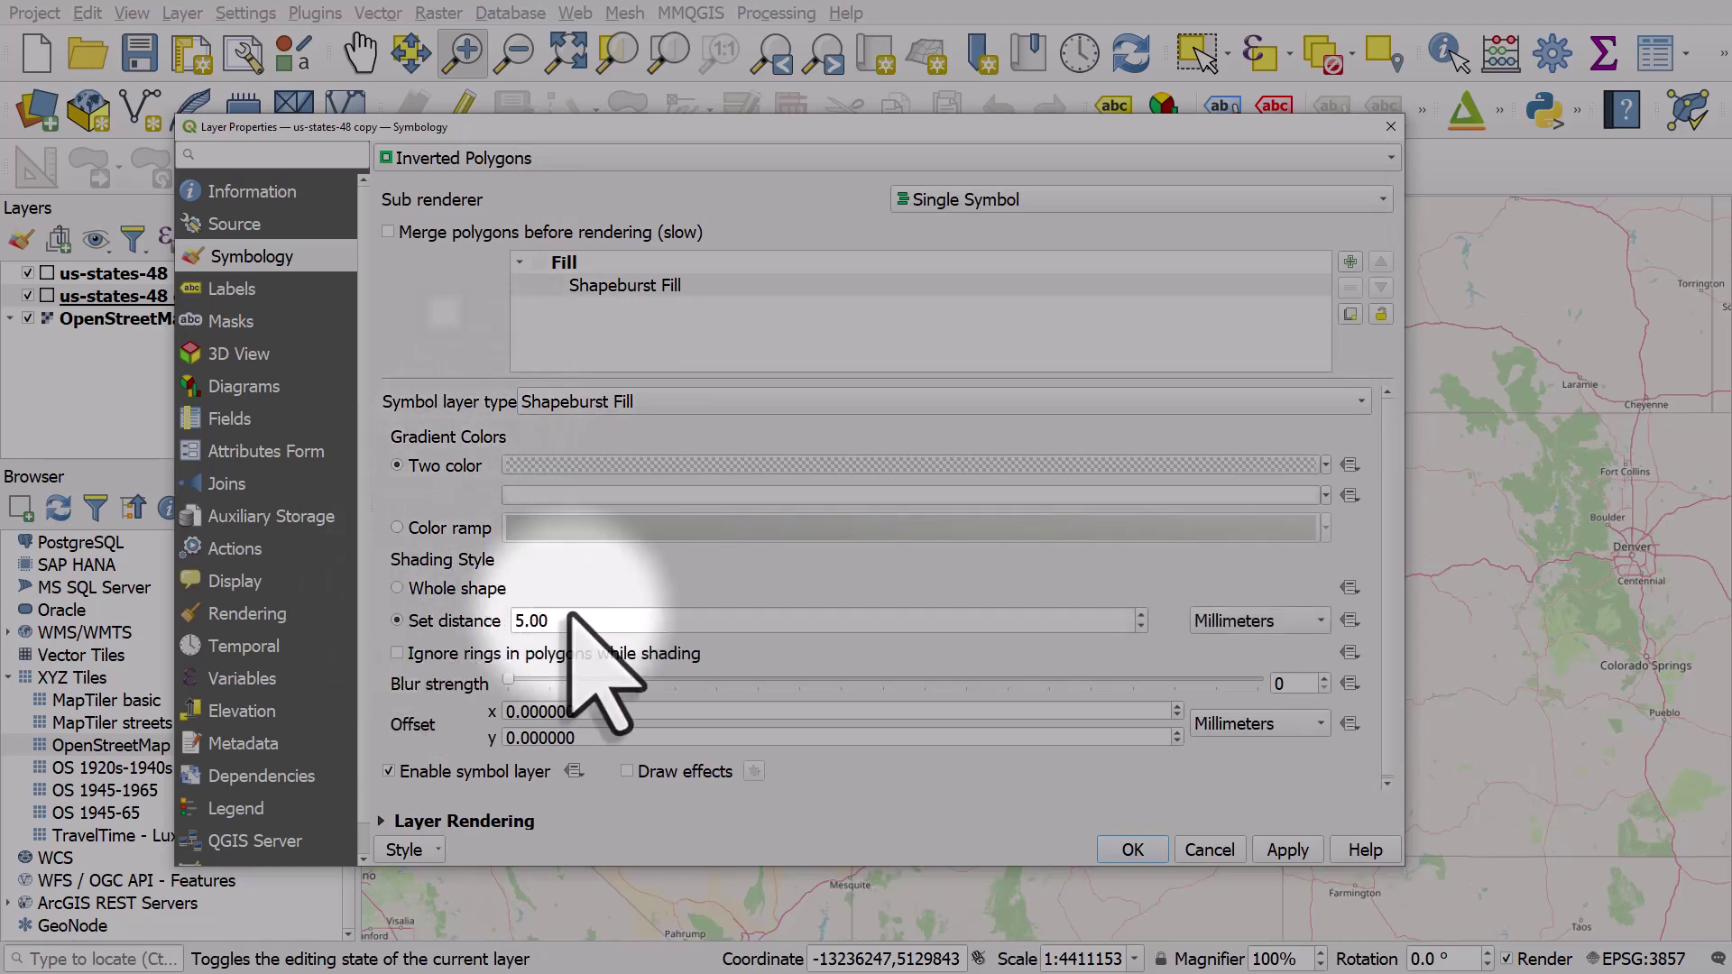
left_click_drag(507, 684, 1299, 683)
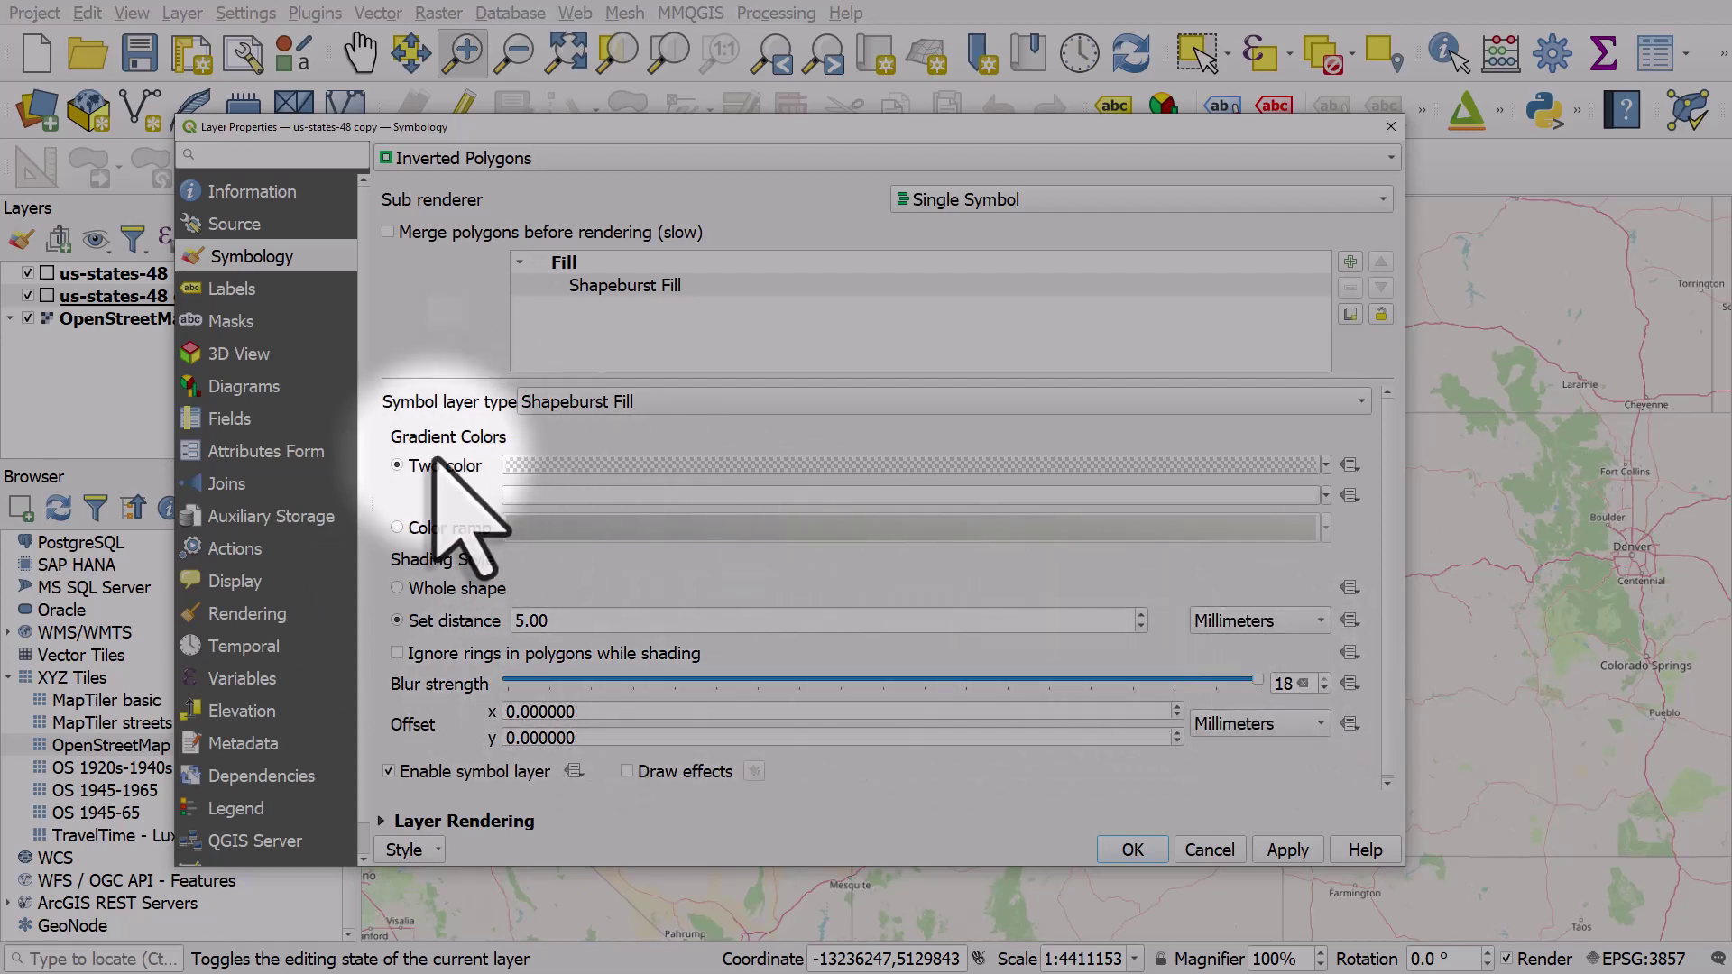
left_click(1325, 466)
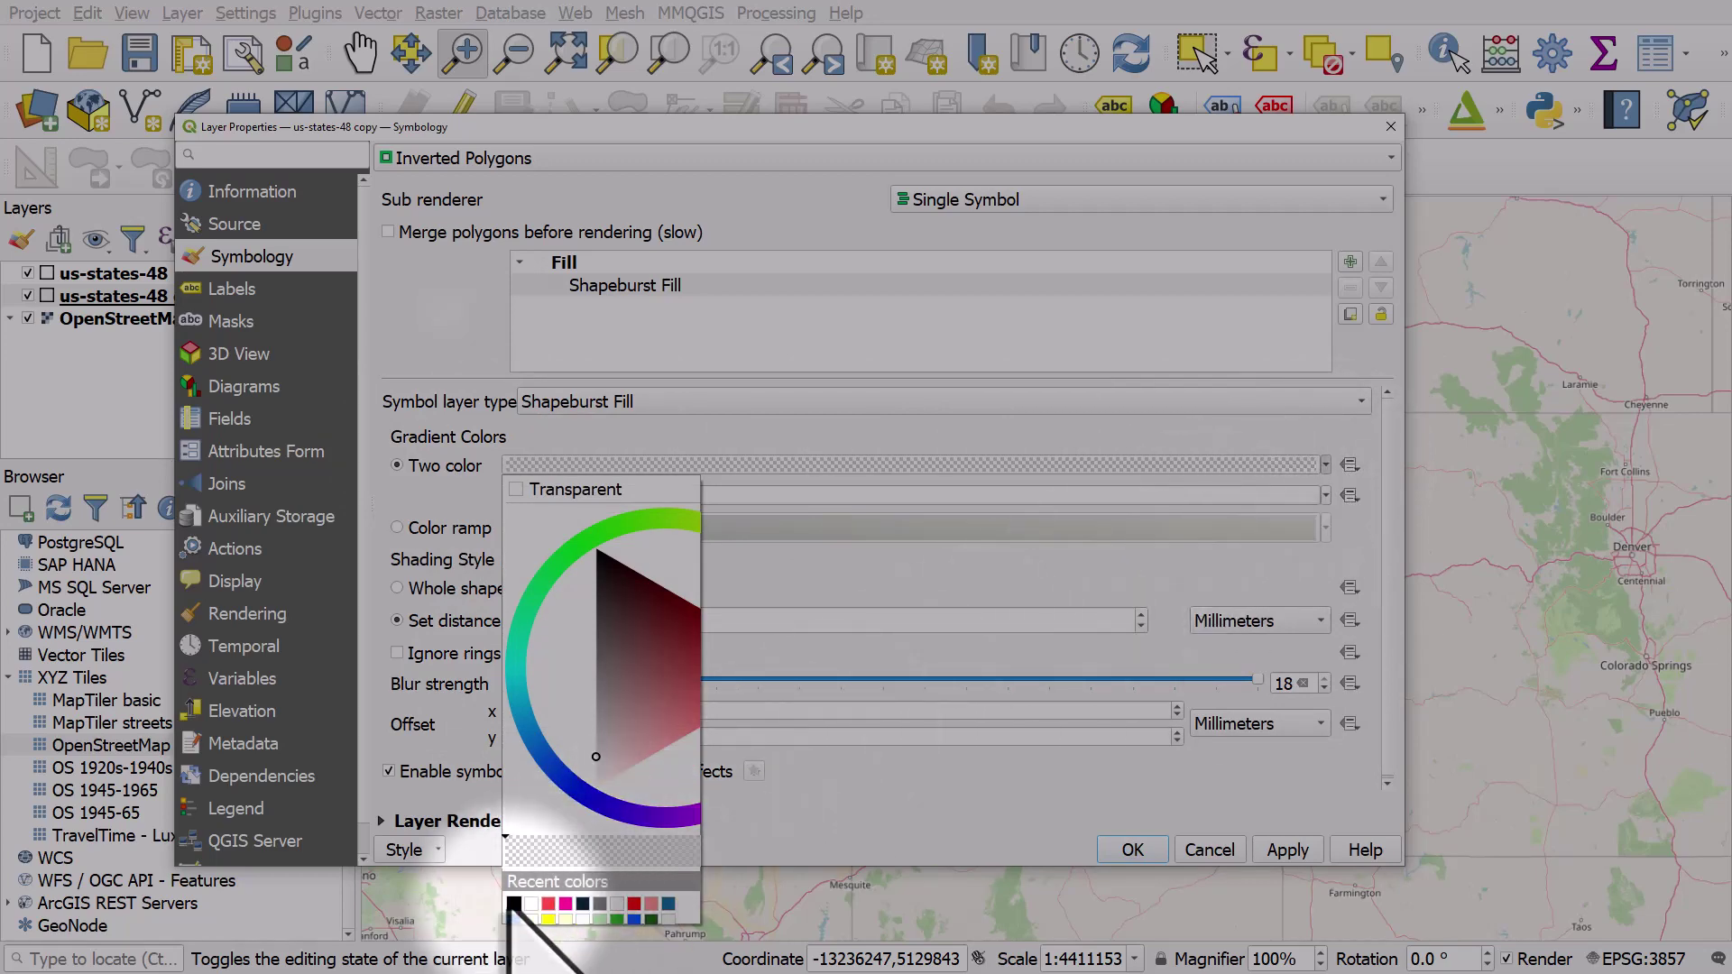
left_click(513, 904)
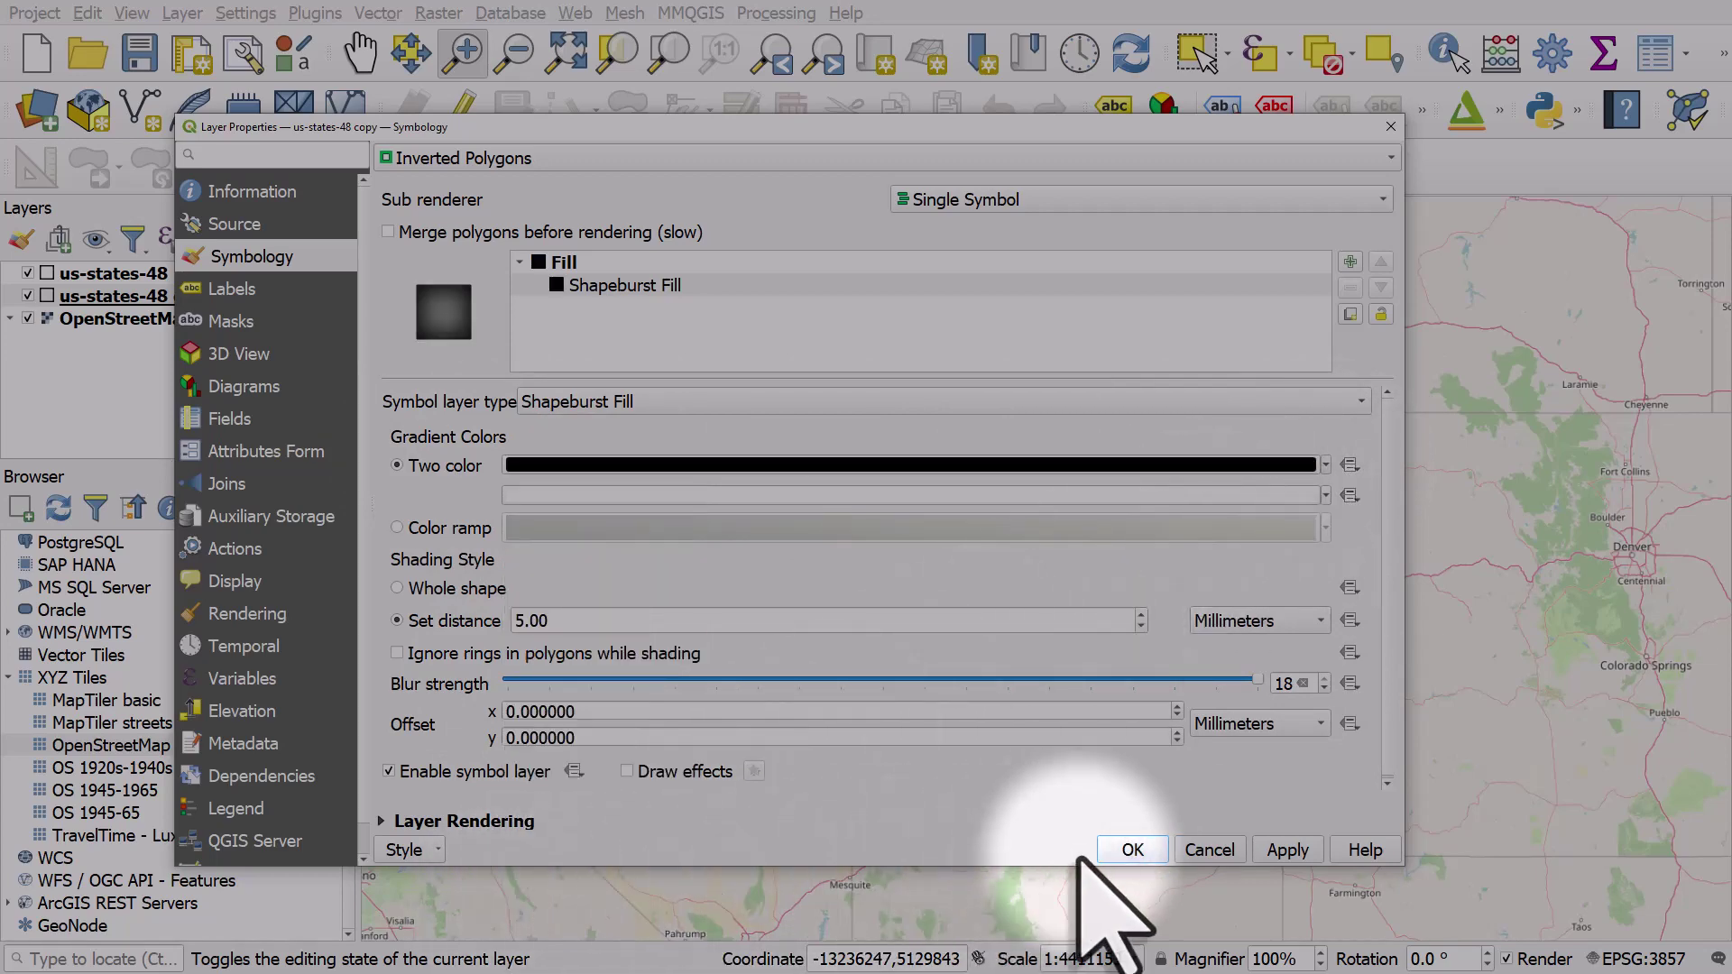
left_click(1133, 851)
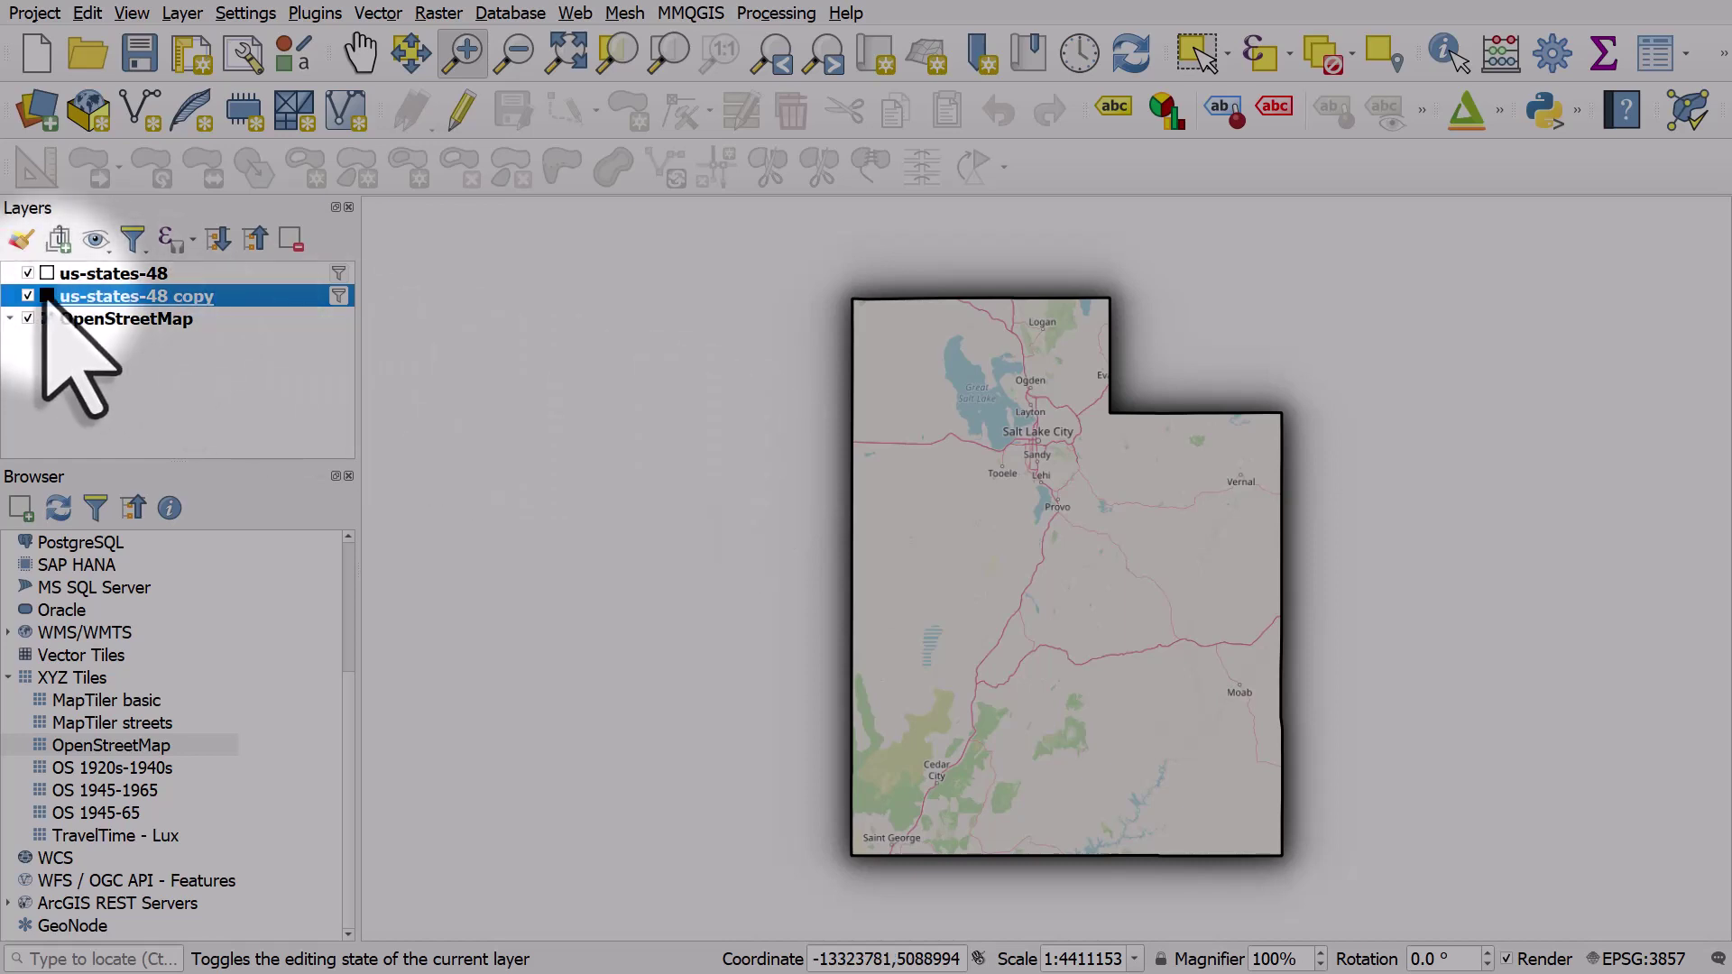
mouse_move(115, 296)
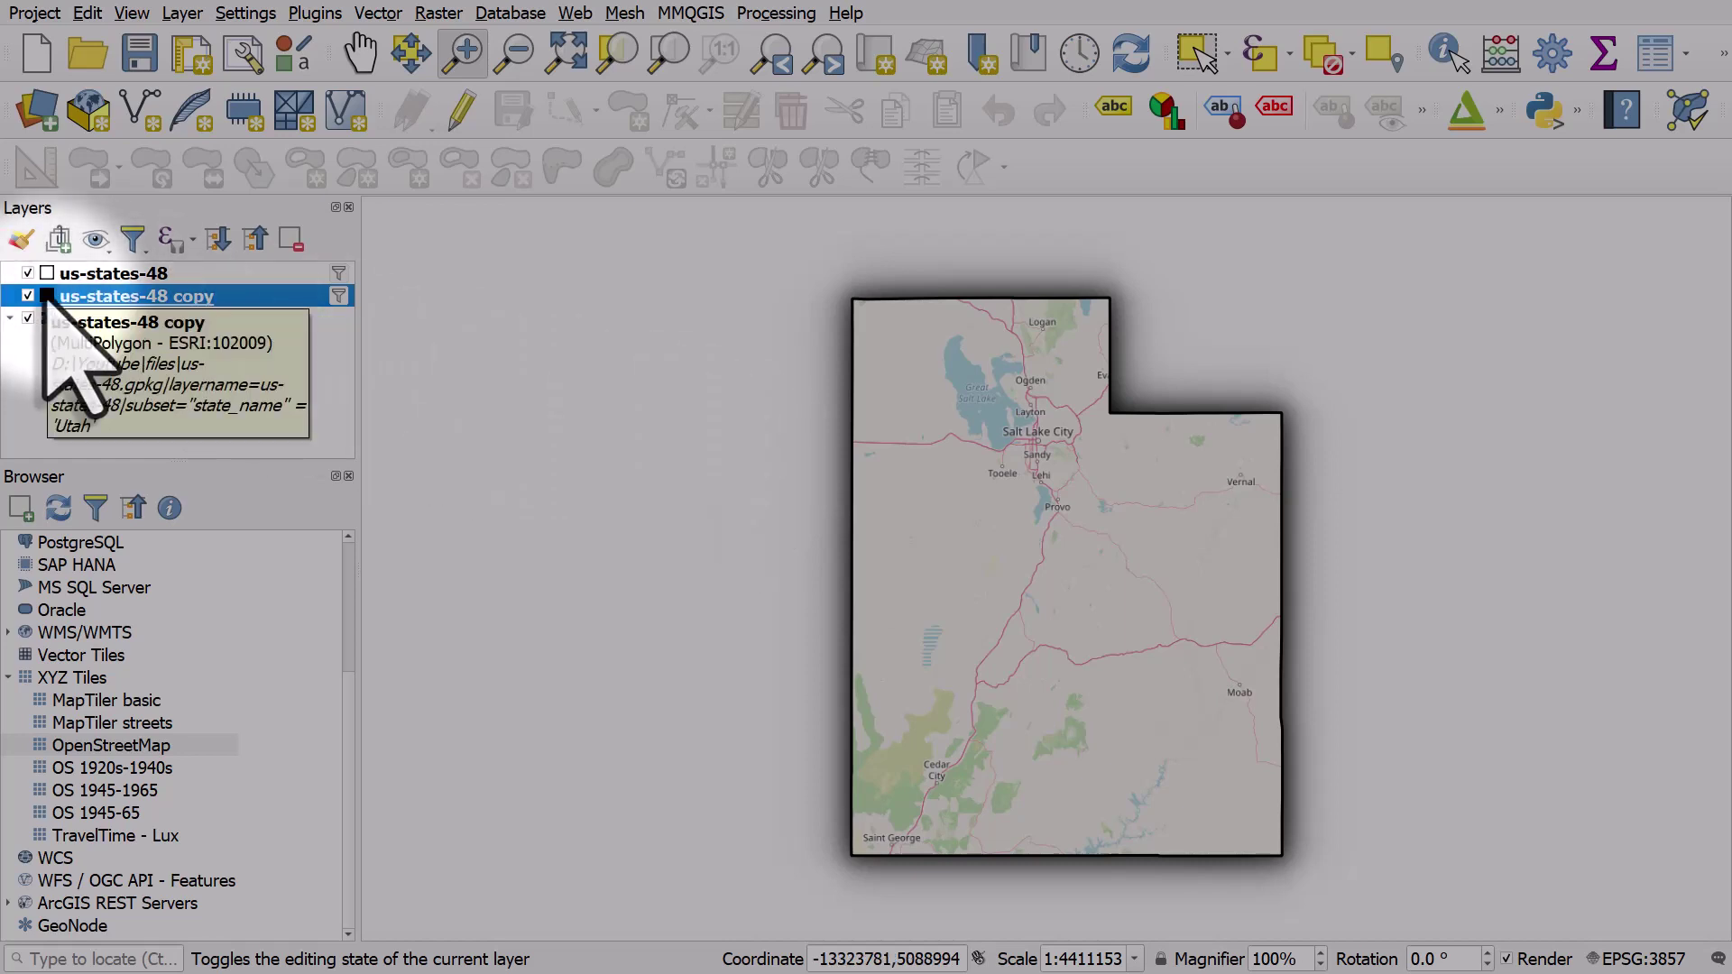
- Set the shapeburst's black first colour to 85% opacity
double_click(52, 295)
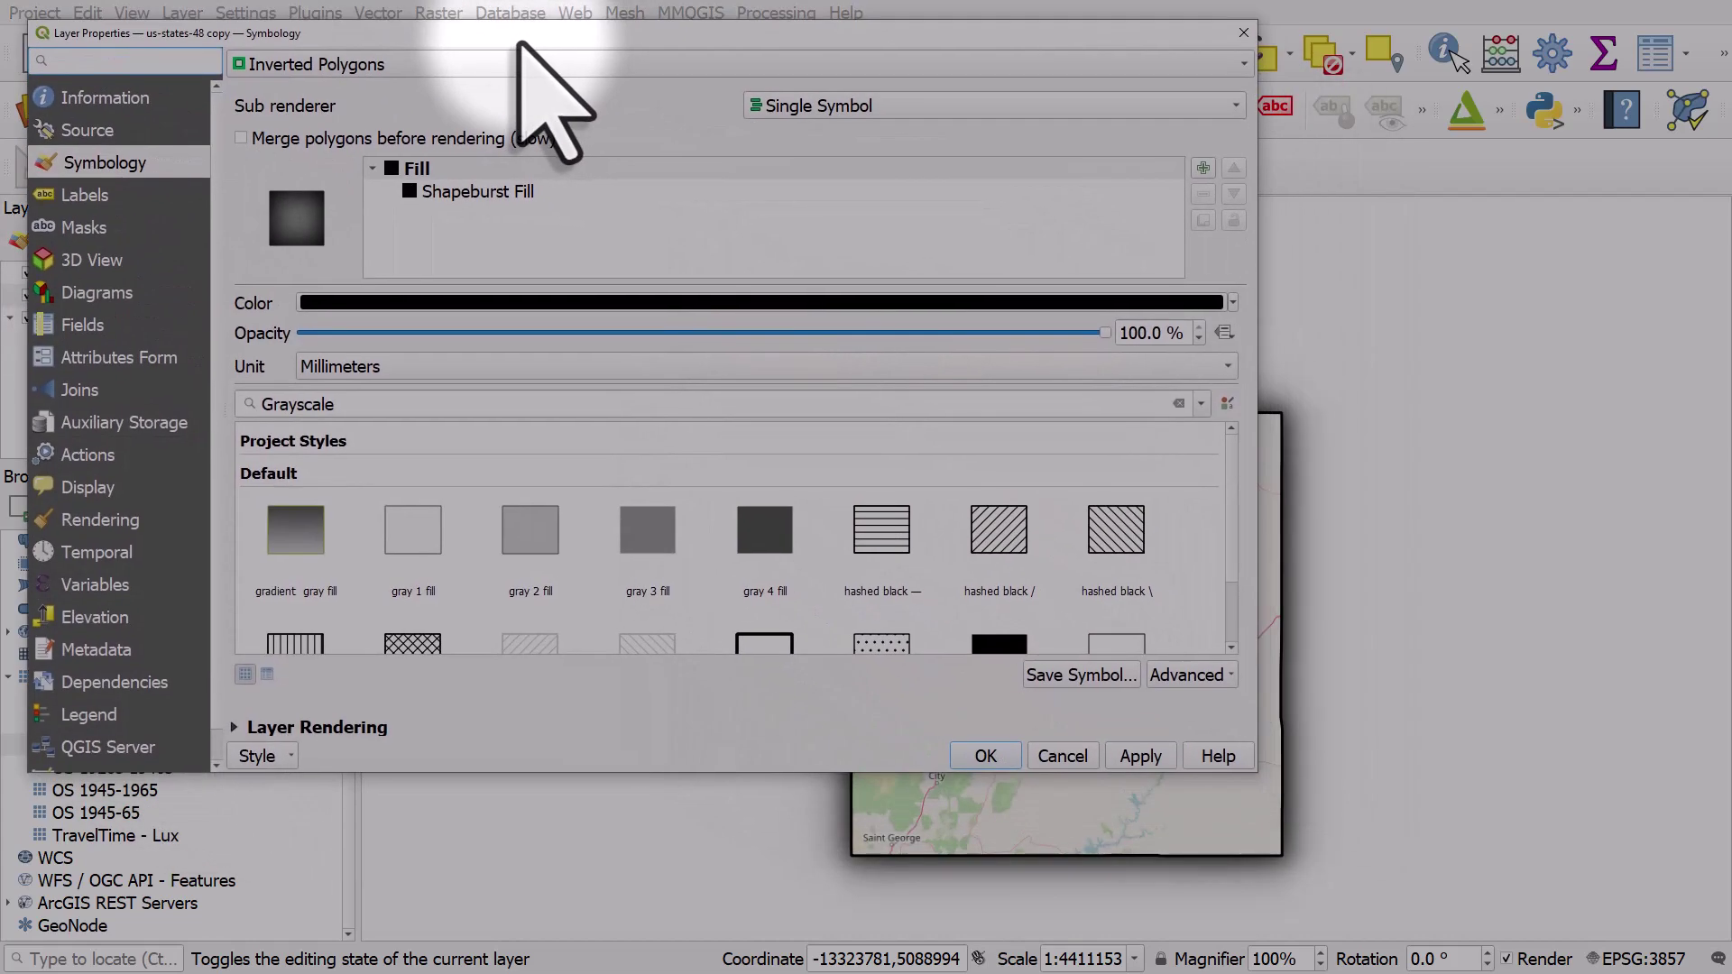
left_click(468, 197)
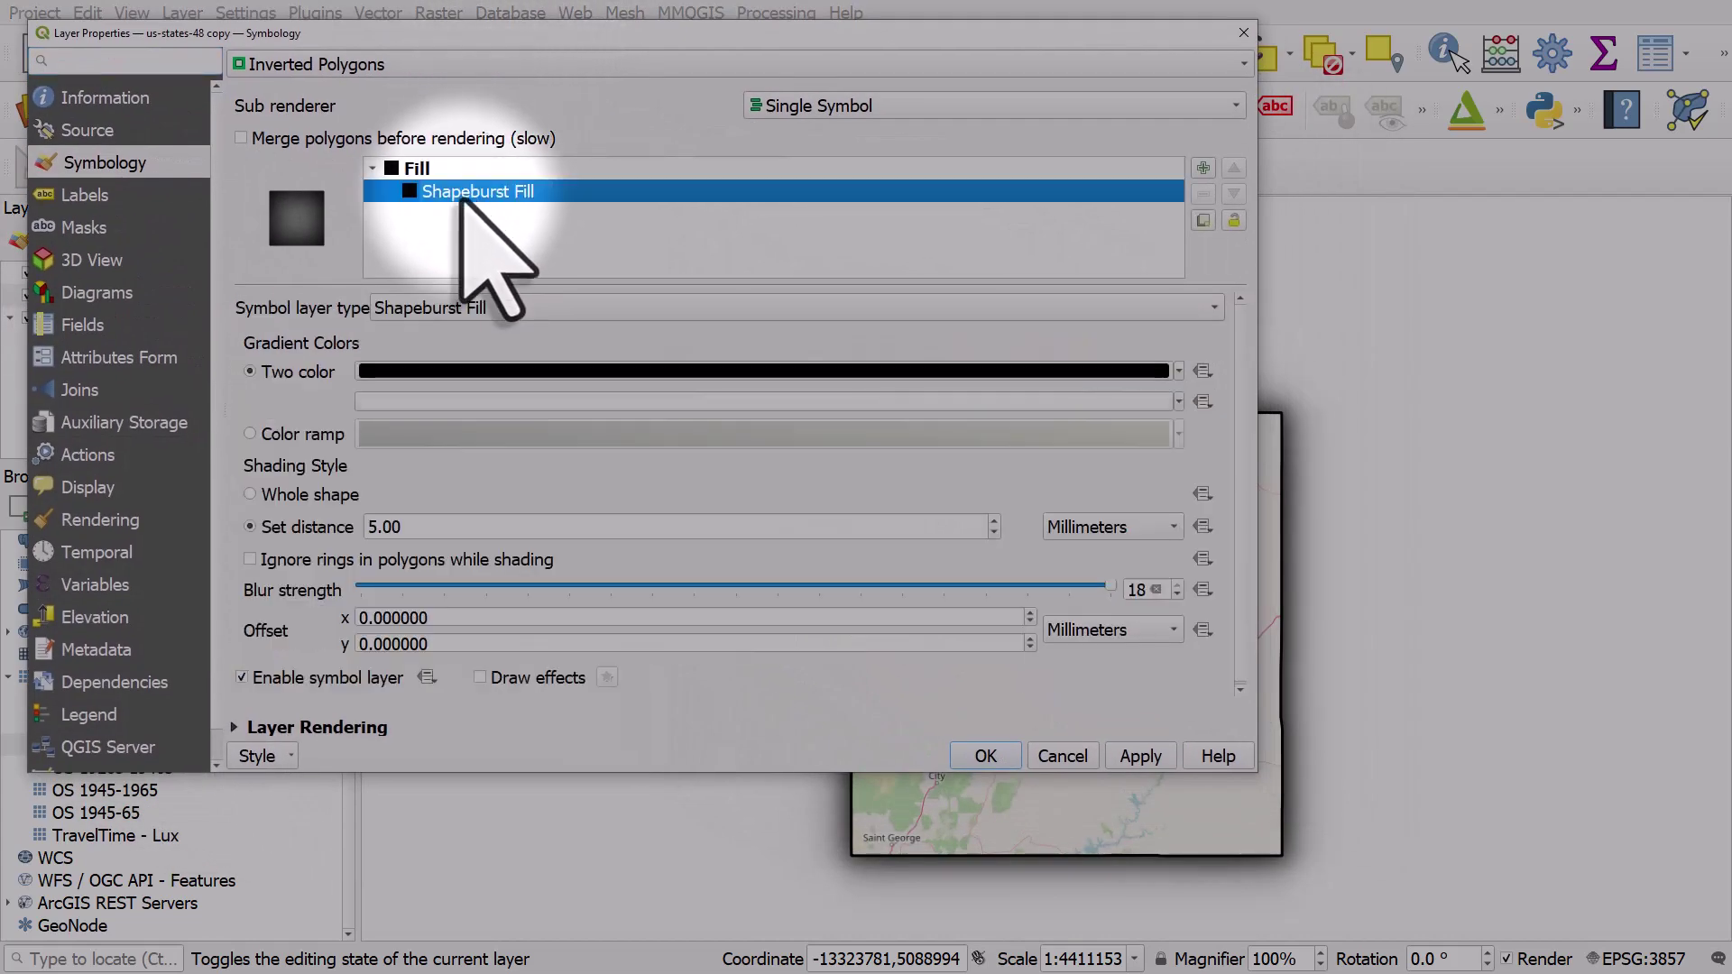
left_click(471, 370)
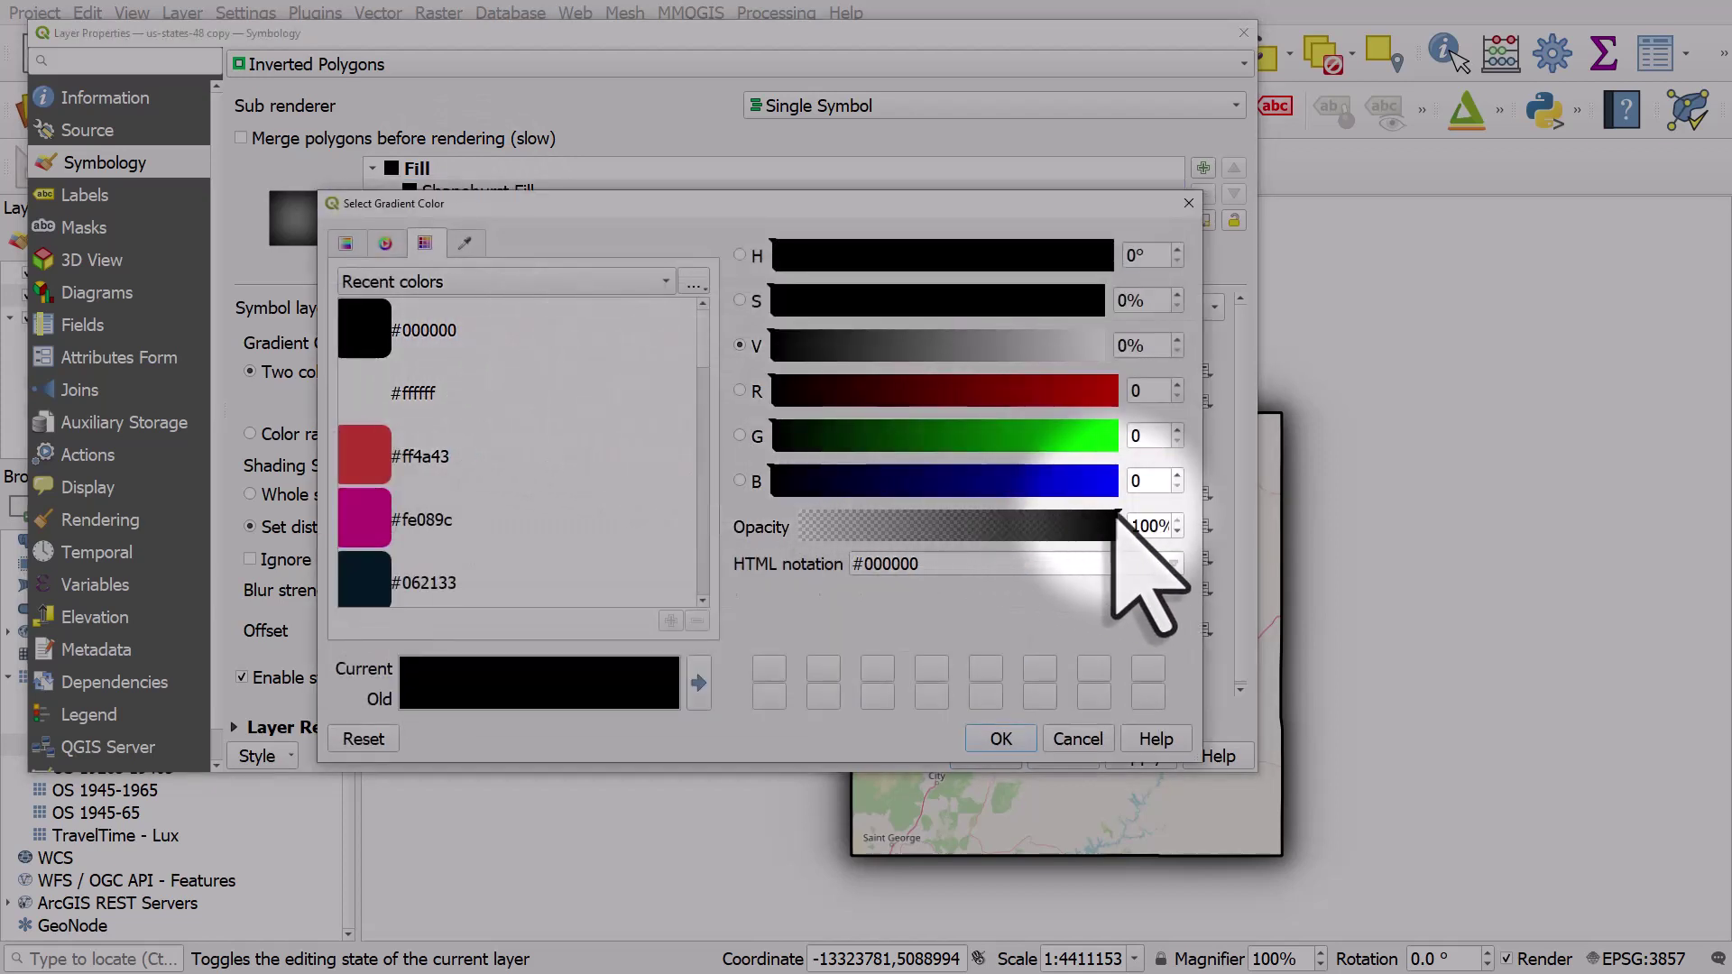
left_click_drag(1113, 526, 1073, 525)
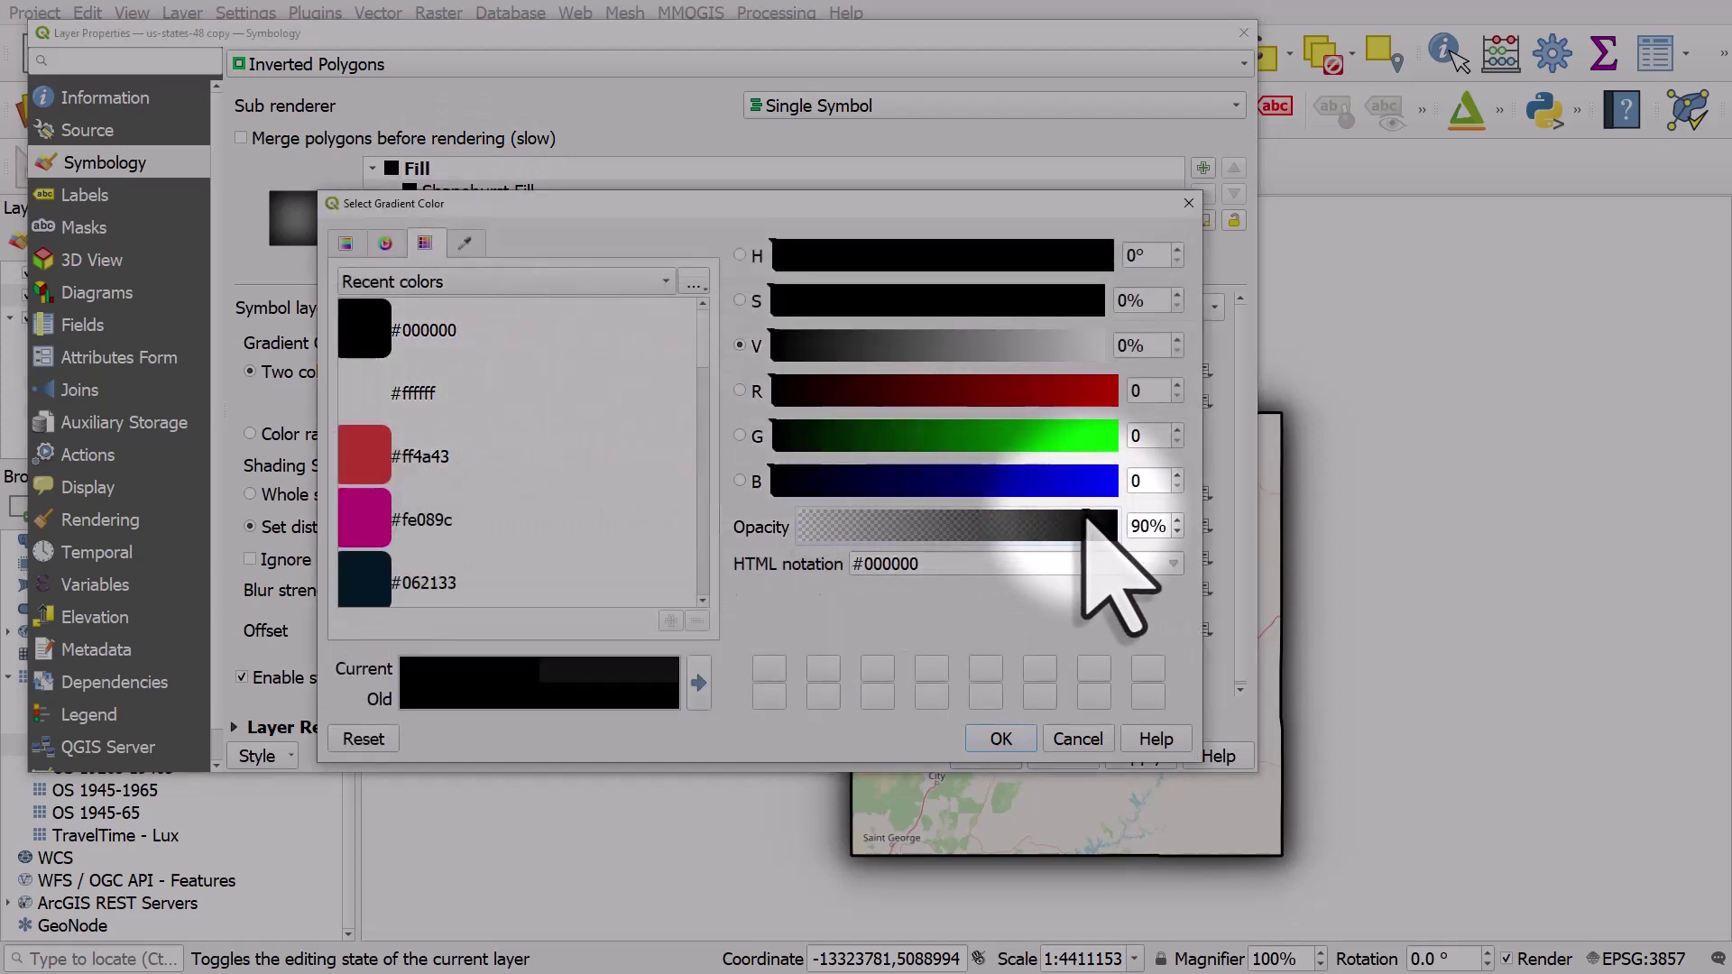
left_click(1002, 740)
- Set the white second colour to about 70% opacity and apply
left_click(731, 403)
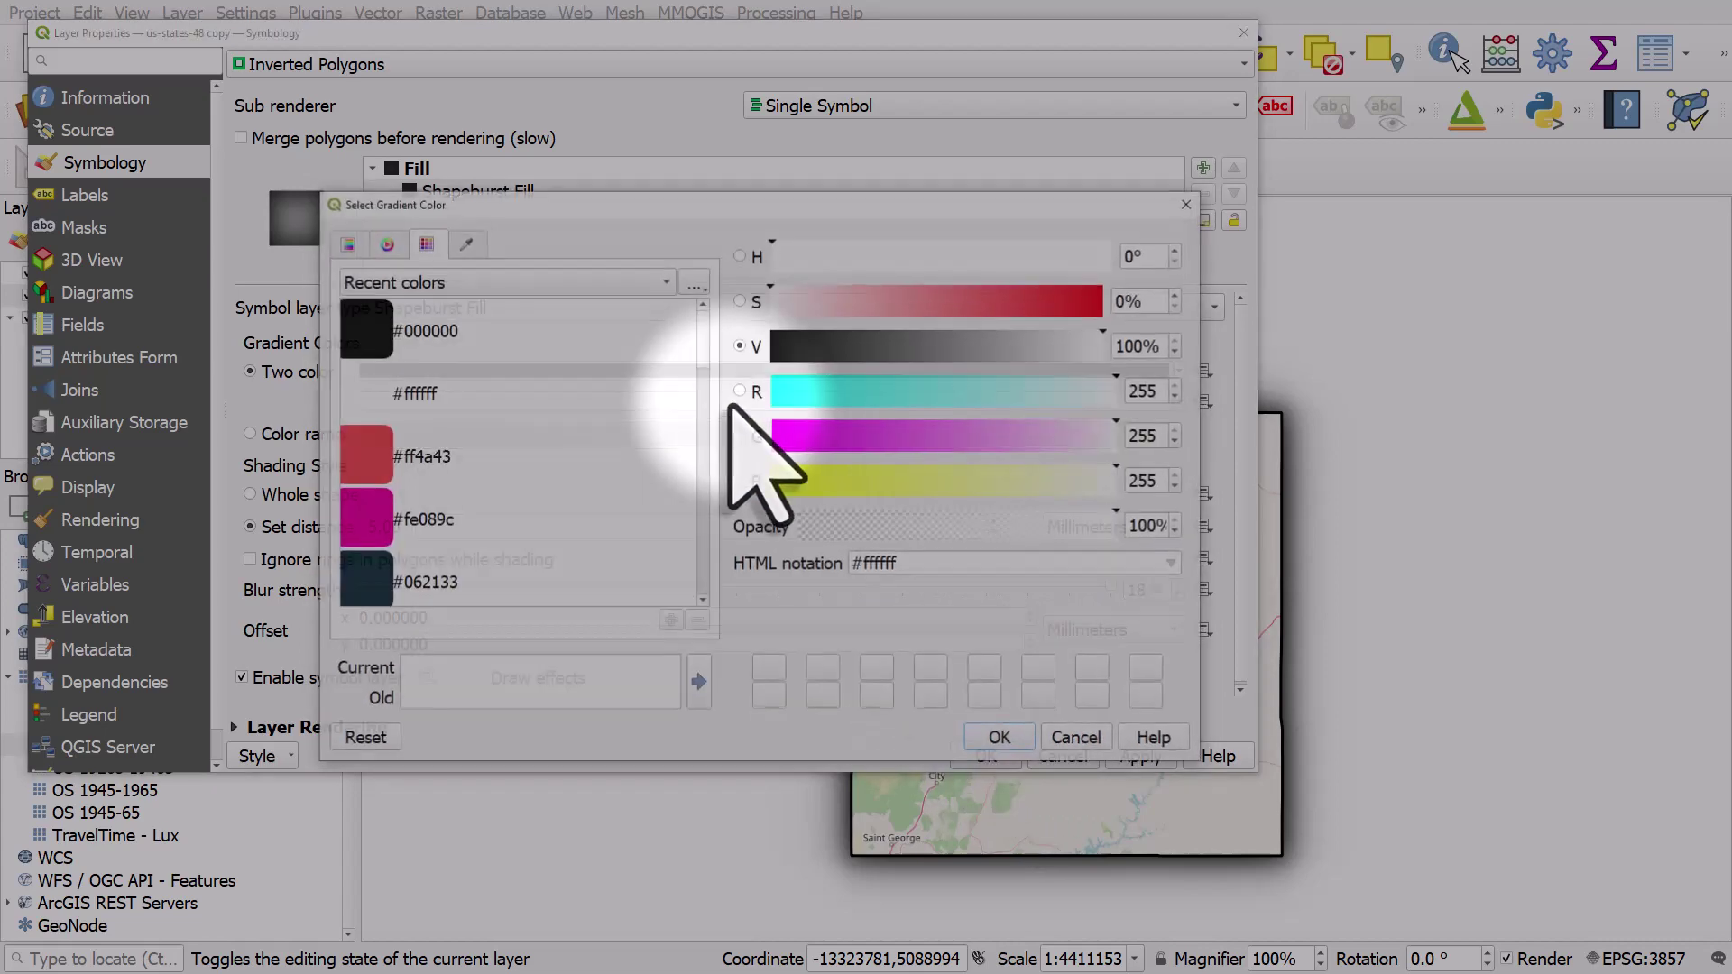
left_click_drag(1113, 525, 1022, 523)
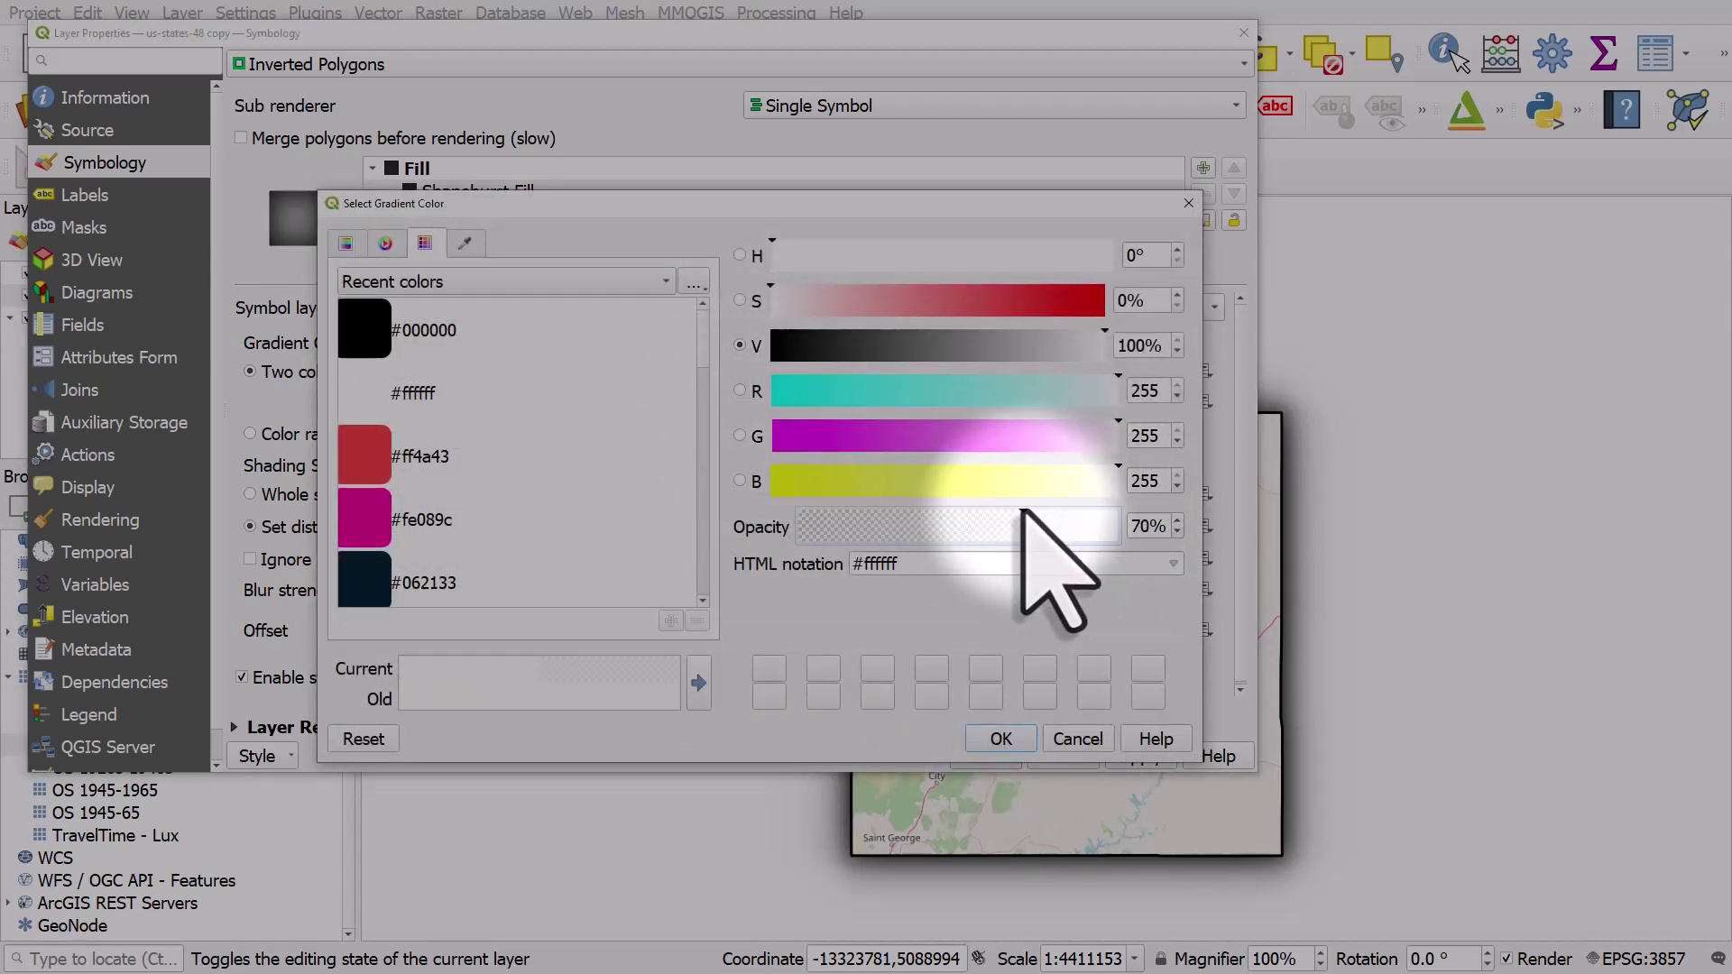
left_click(1002, 739)
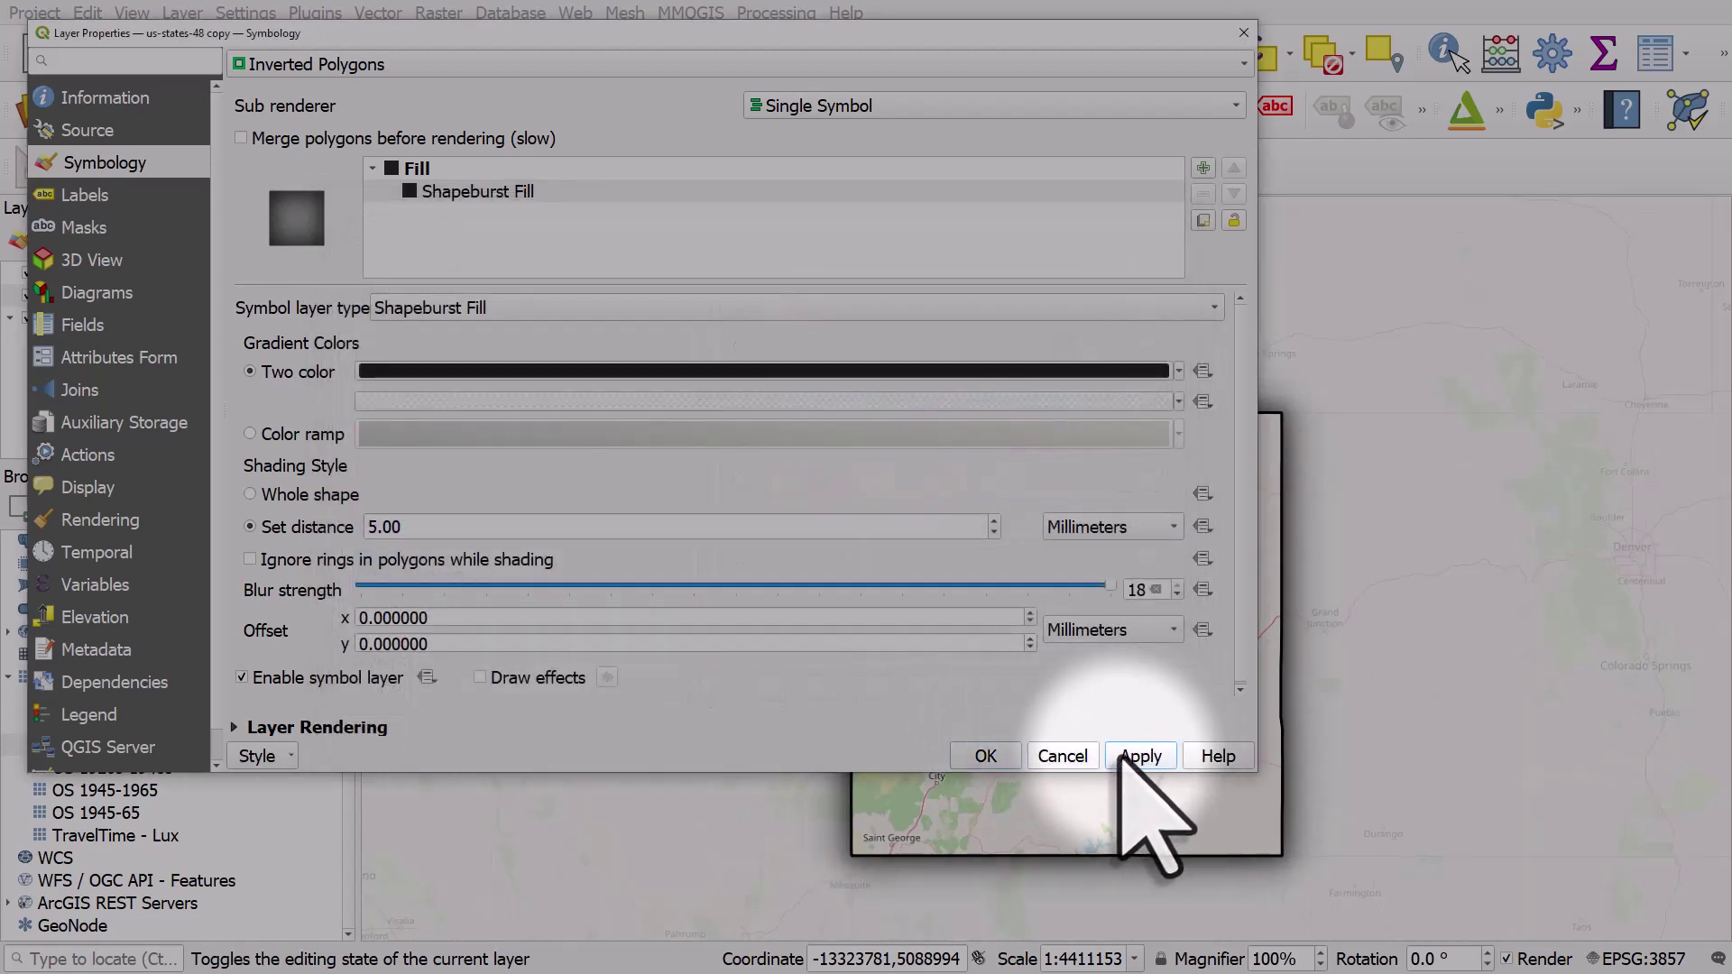
left_click(986, 755)
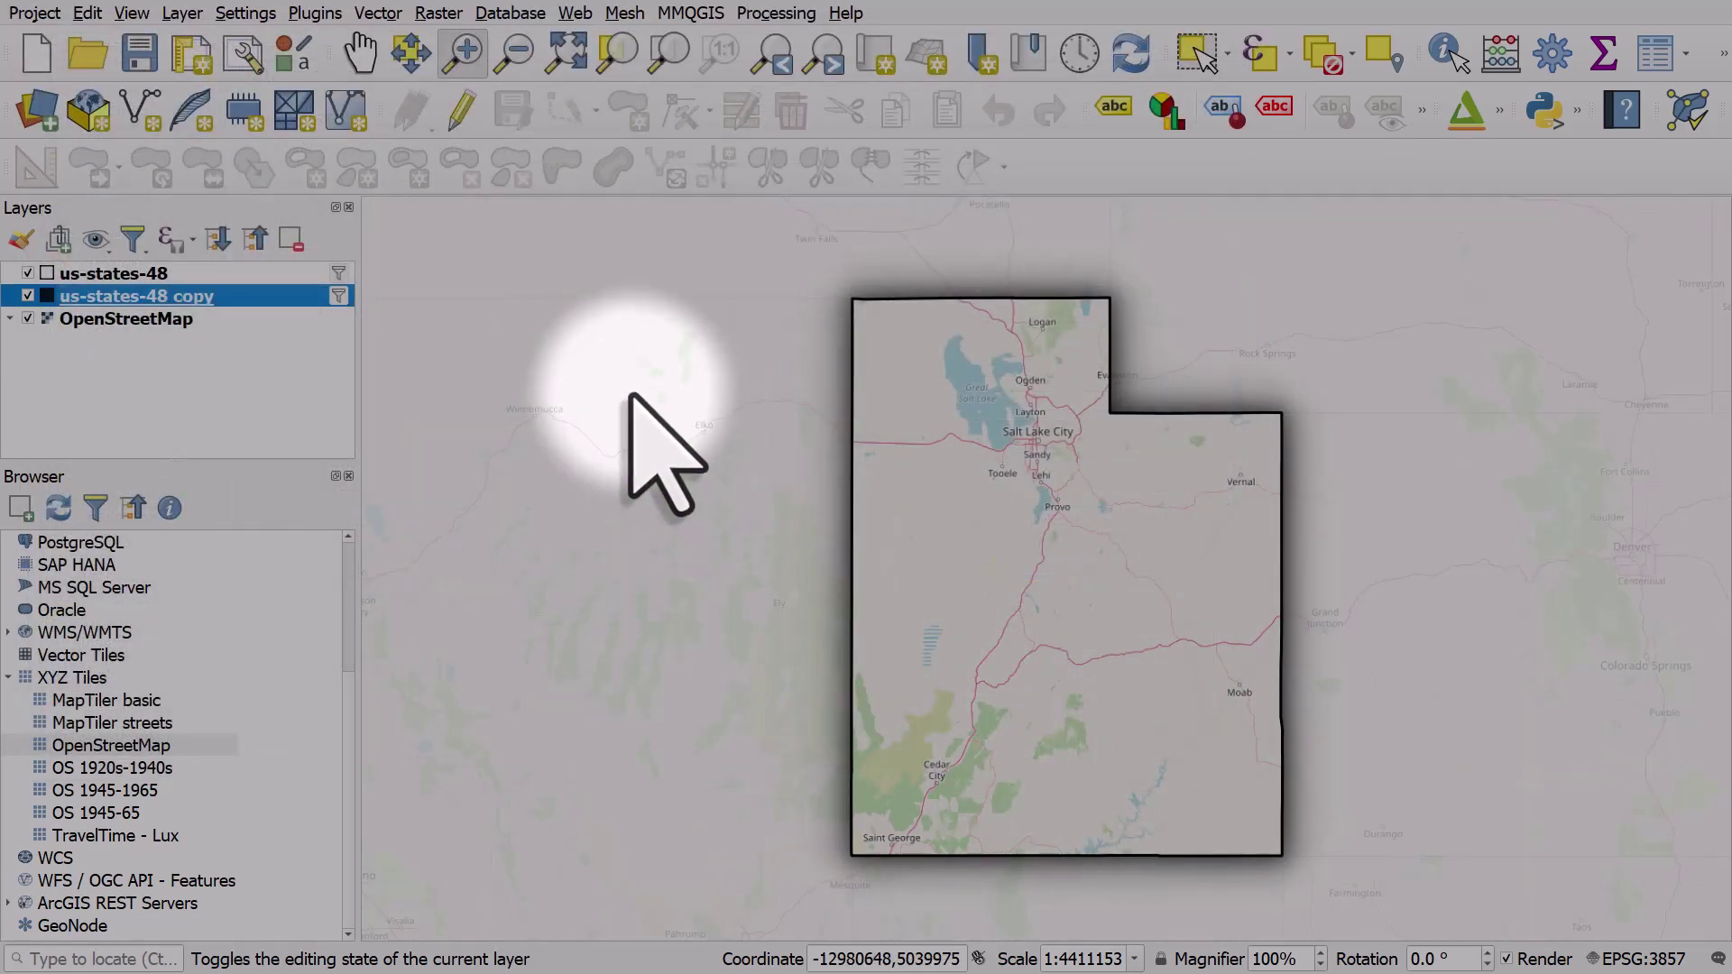